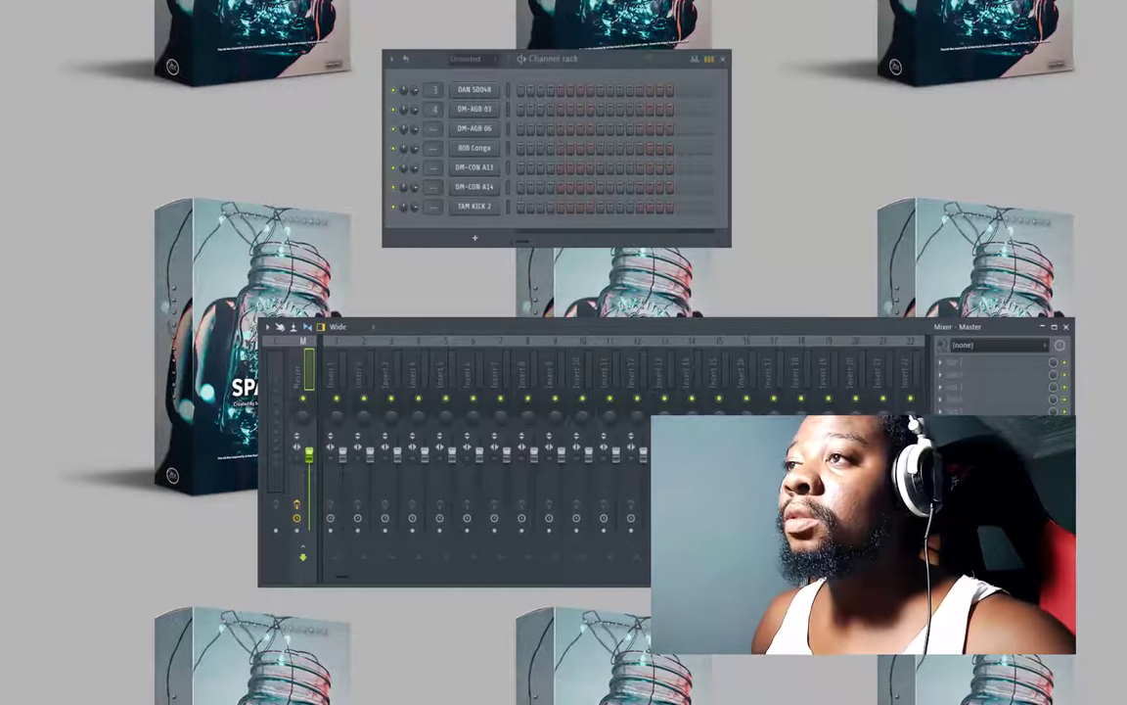
- Solo the DM-AGB 06 channel and shorten its sample's tail with a precomputed fade-out
click(467, 130)
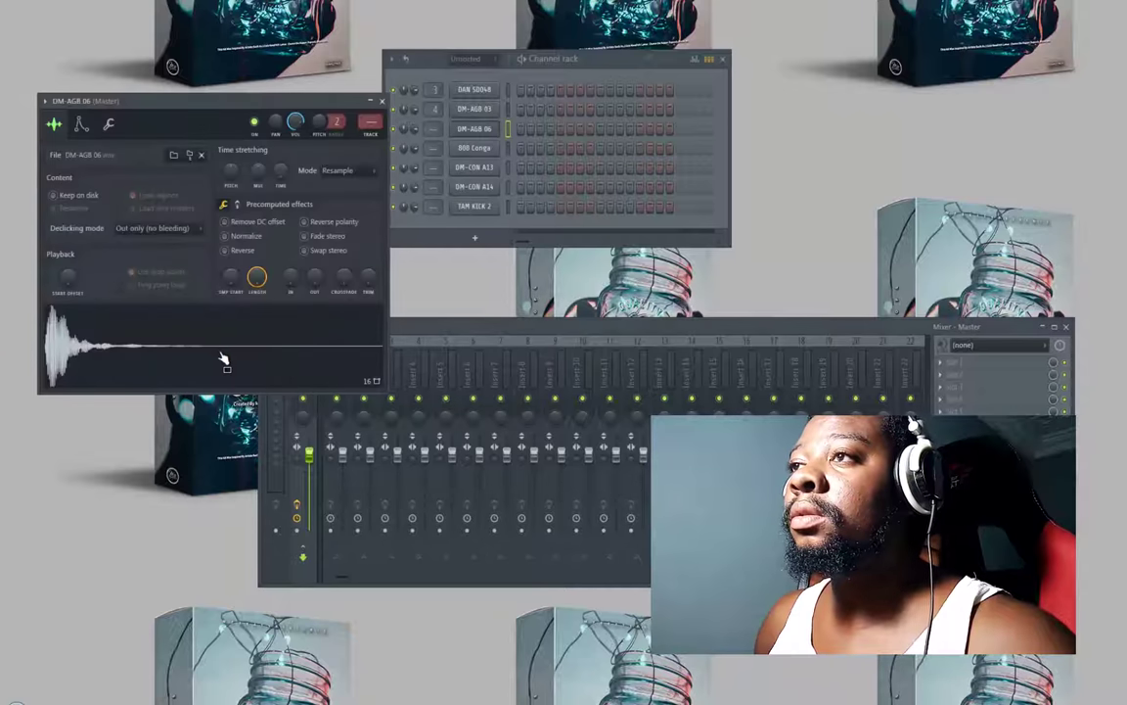
click(380, 101)
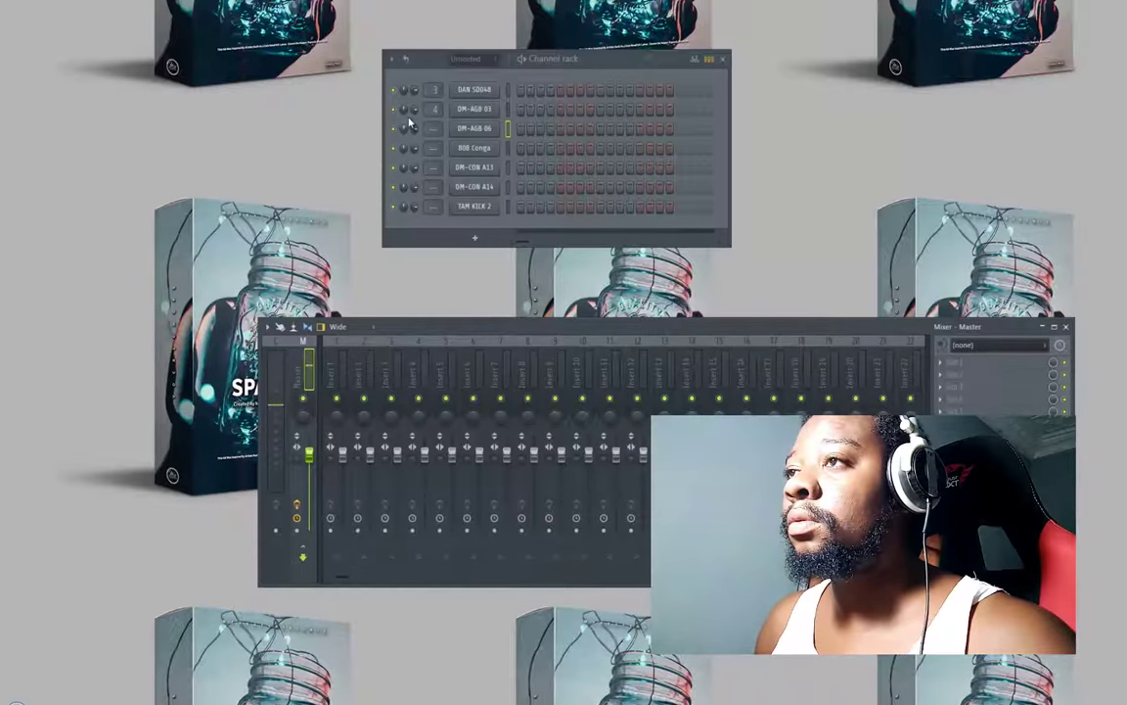
right_click(393, 133)
click(411, 143)
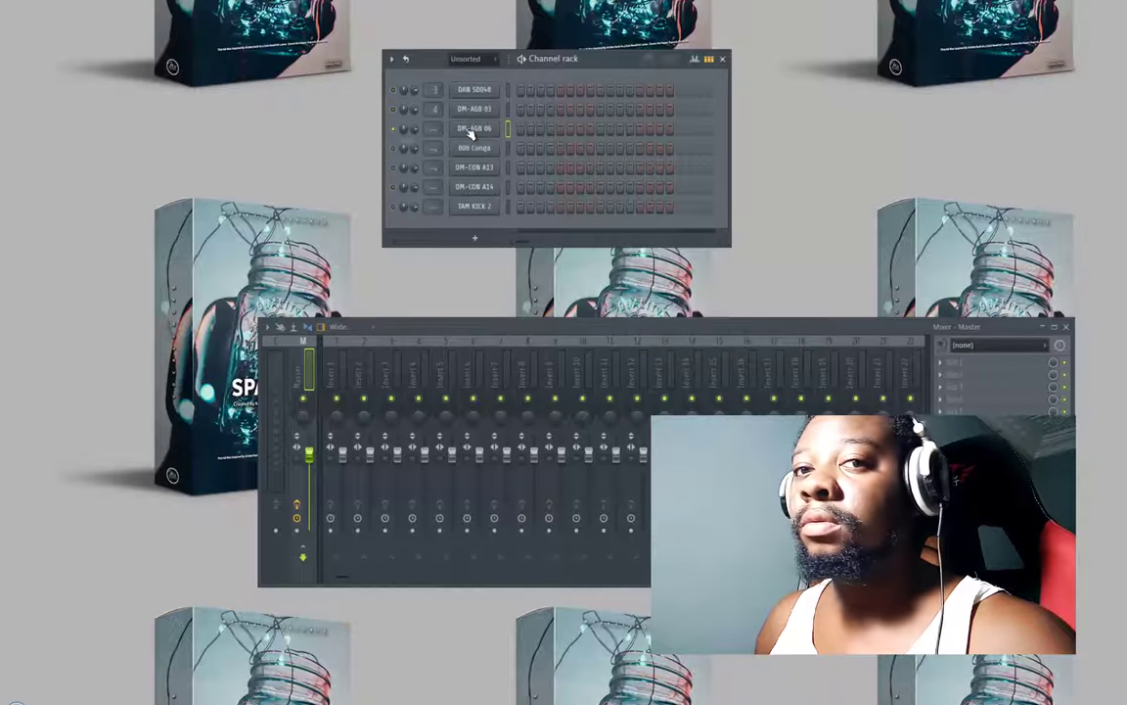
click(470, 130)
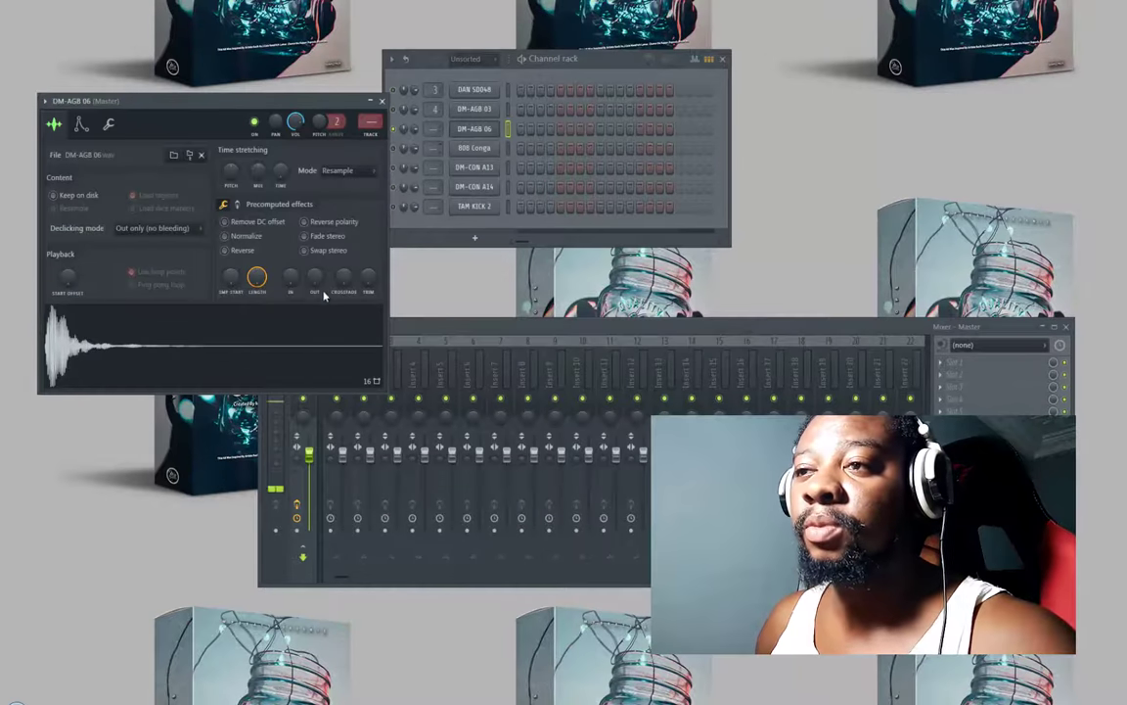
drag(316, 284, 234, 320)
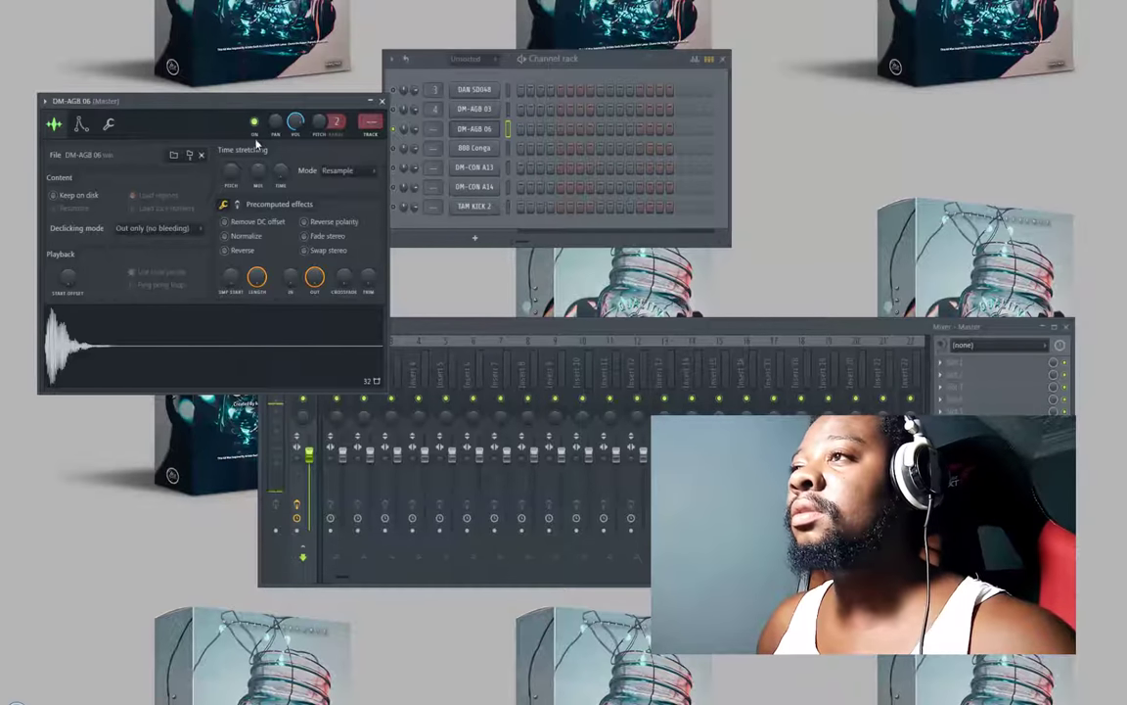
drag(382, 121, 715, 245)
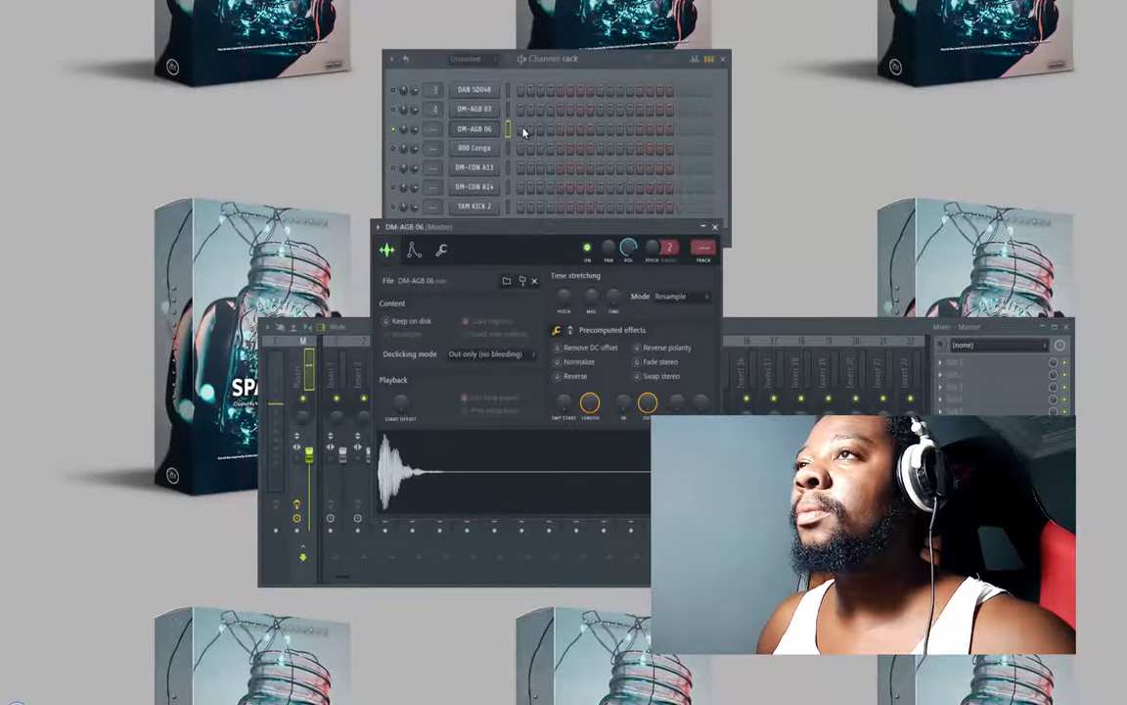
- Set the tempo to 100 BPM and program DM-AGB 06 hits on steps 1, 4, 7, 11 and 13
click(520, 130)
right_click(313, 2)
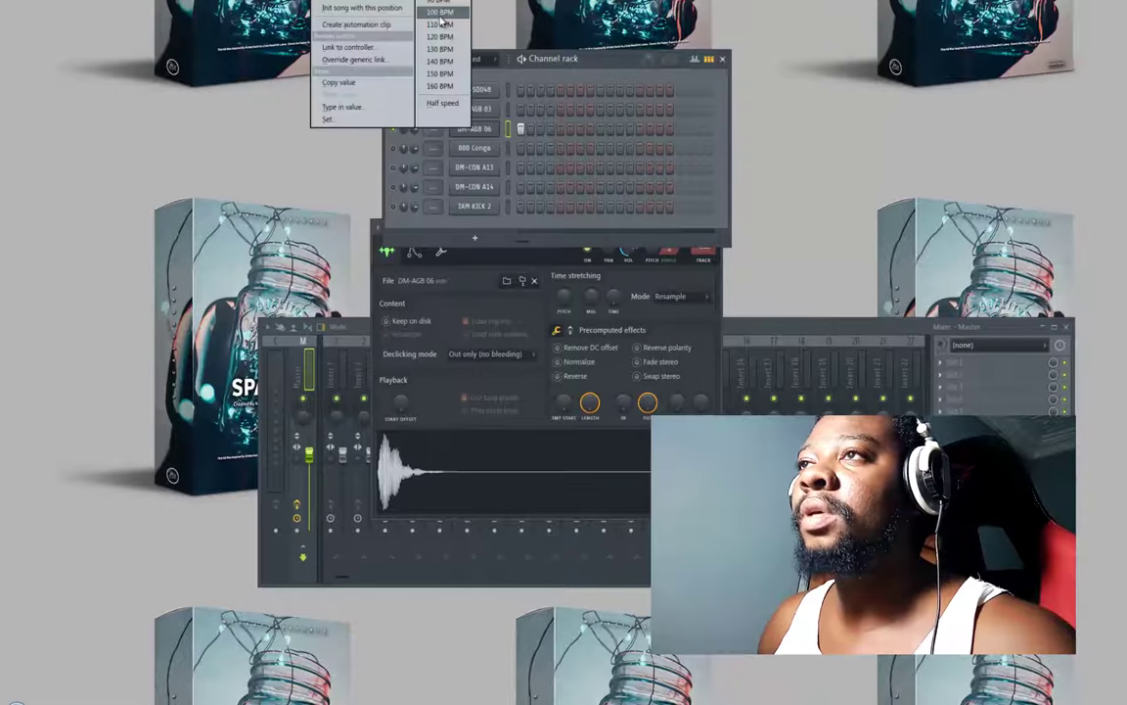
click(440, 12)
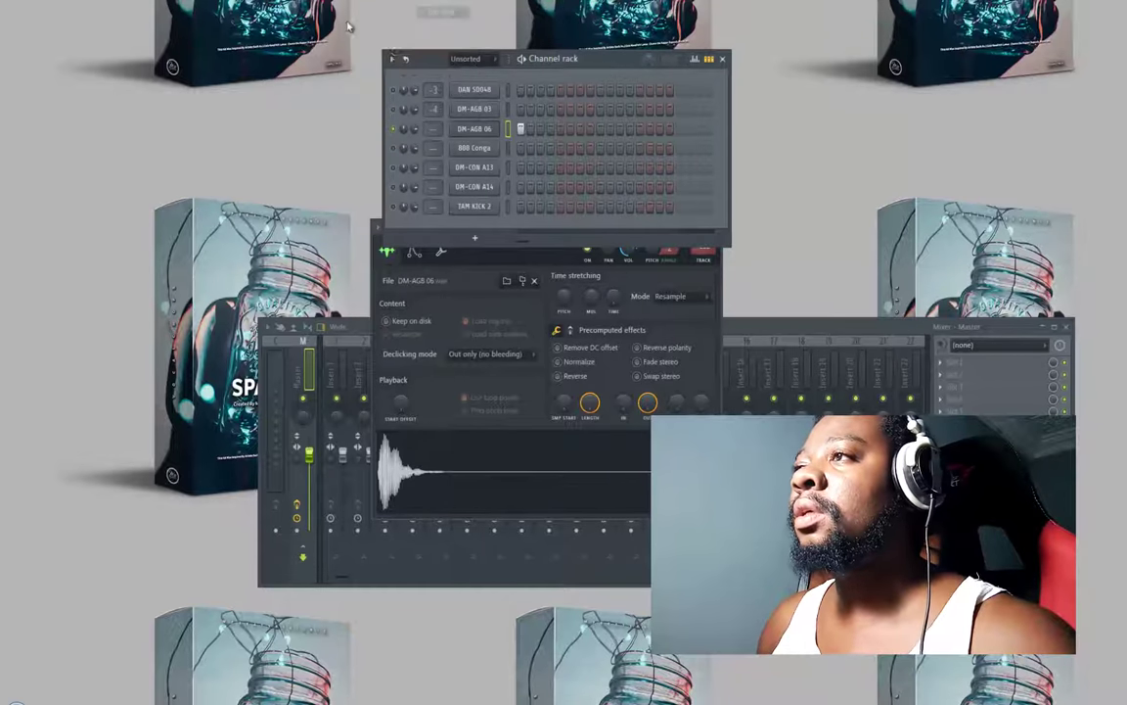
click(550, 128)
click(580, 128)
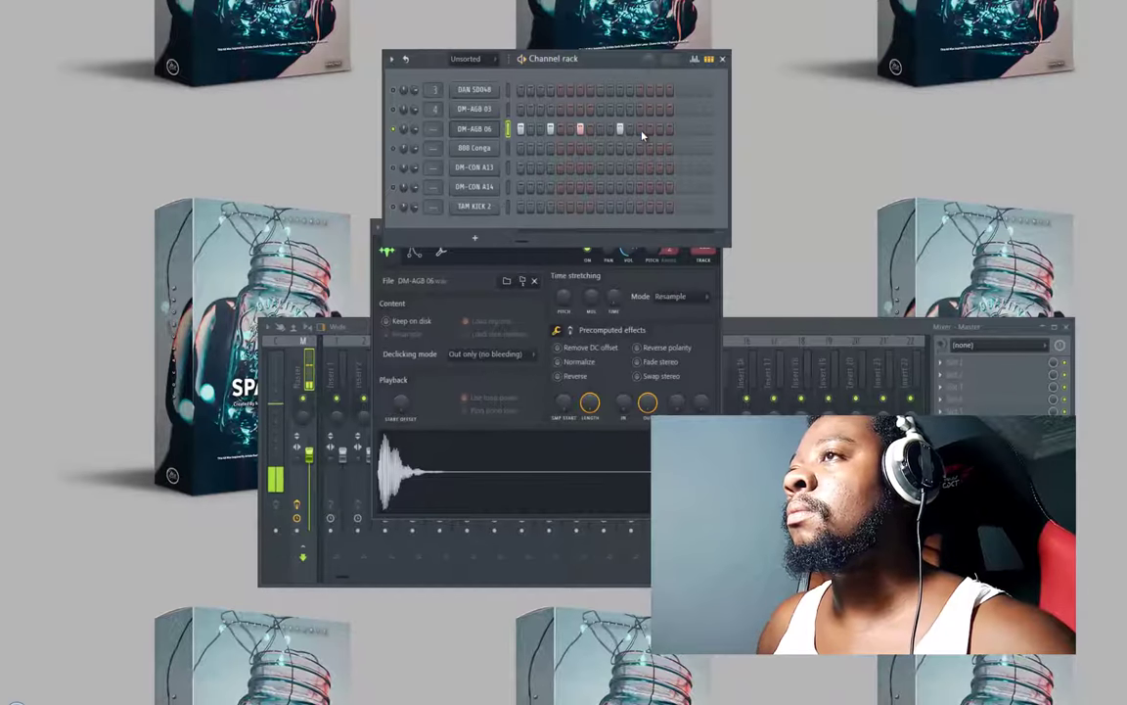
click(639, 129)
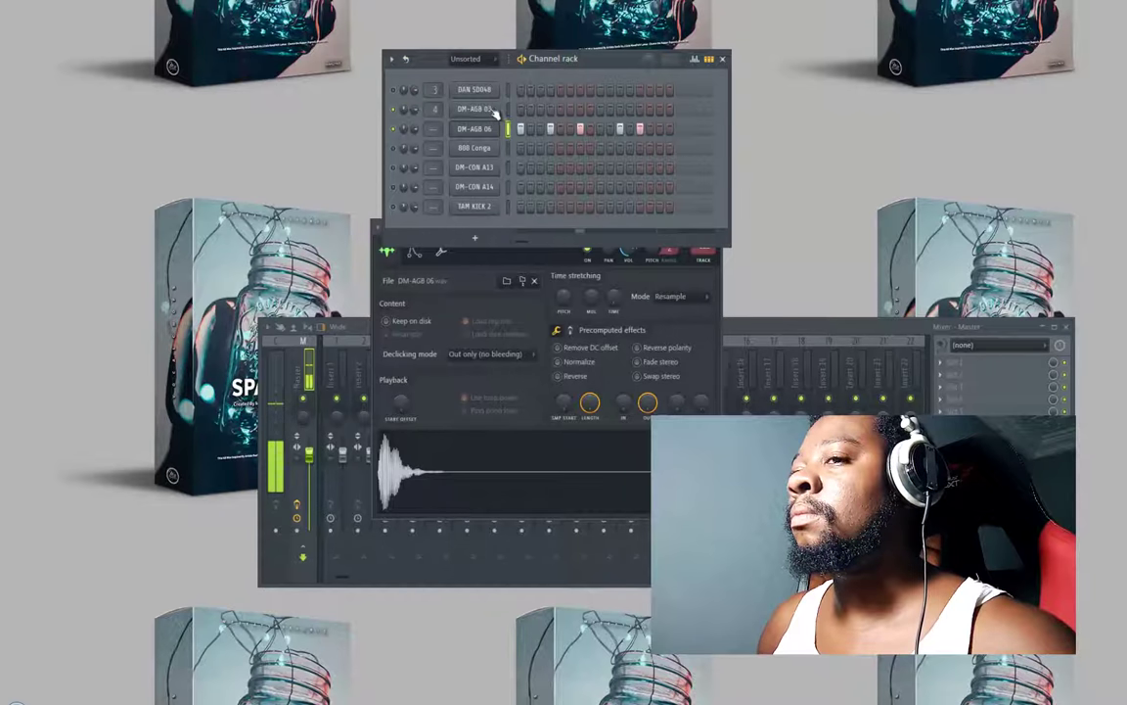
- Place DM-AGB 03 hits on steps 3 and 15 and add a fade-out to its sample
click(490, 110)
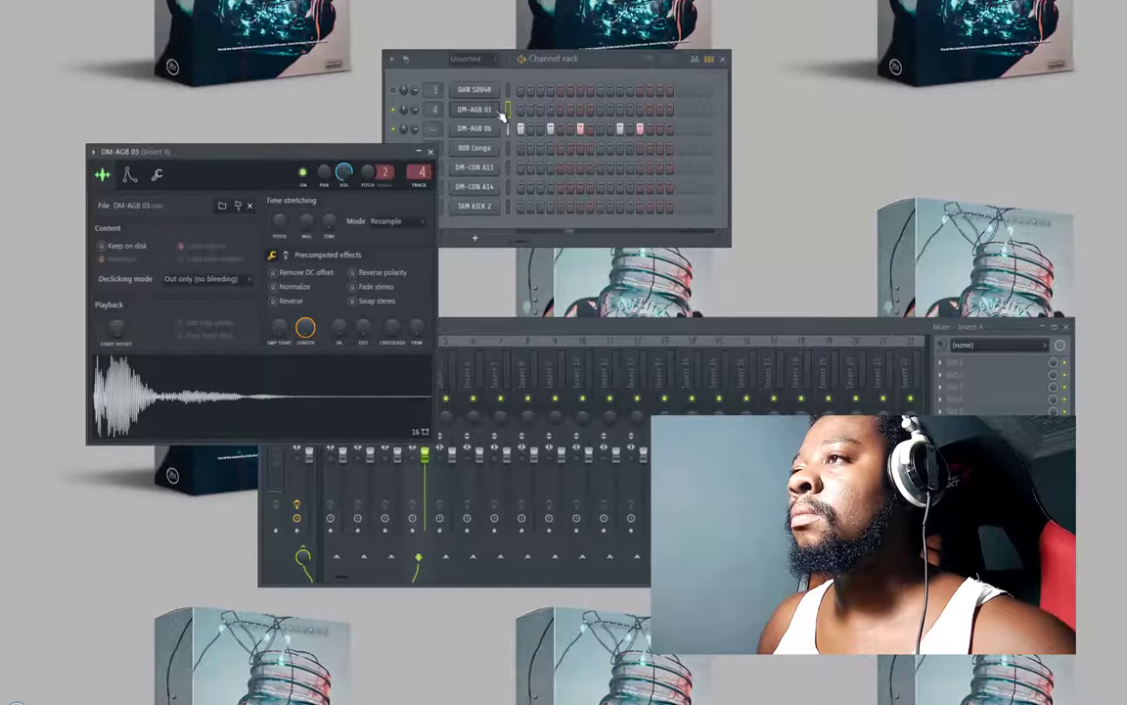
click(538, 112)
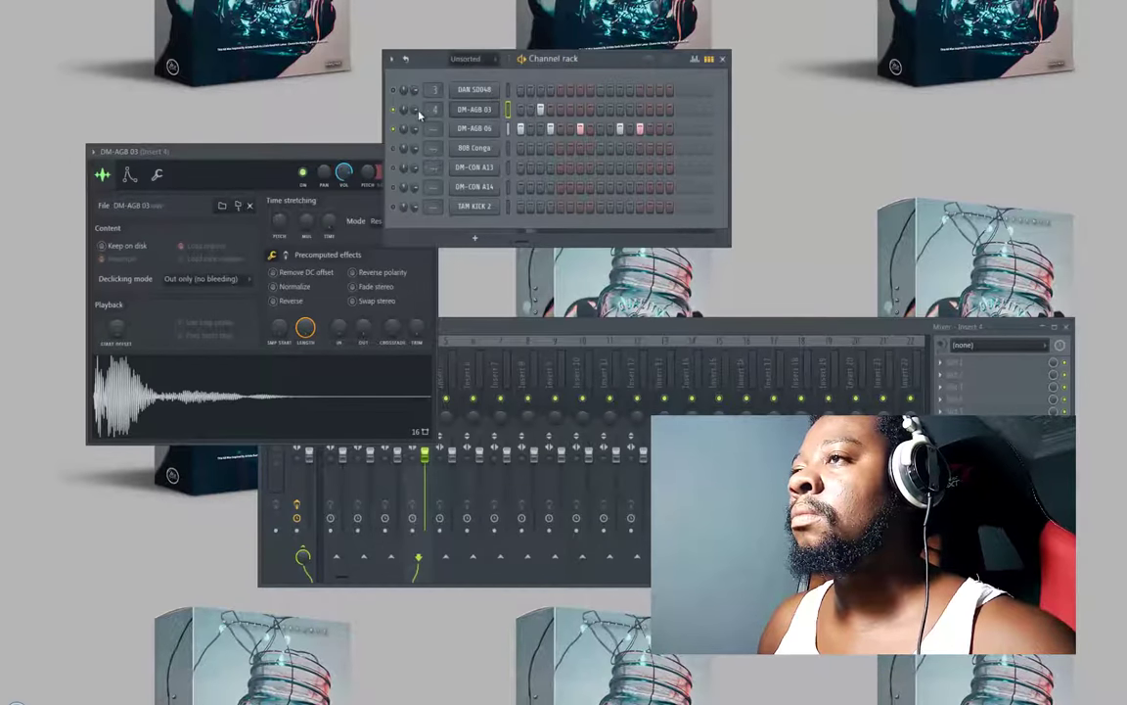
click(364, 298)
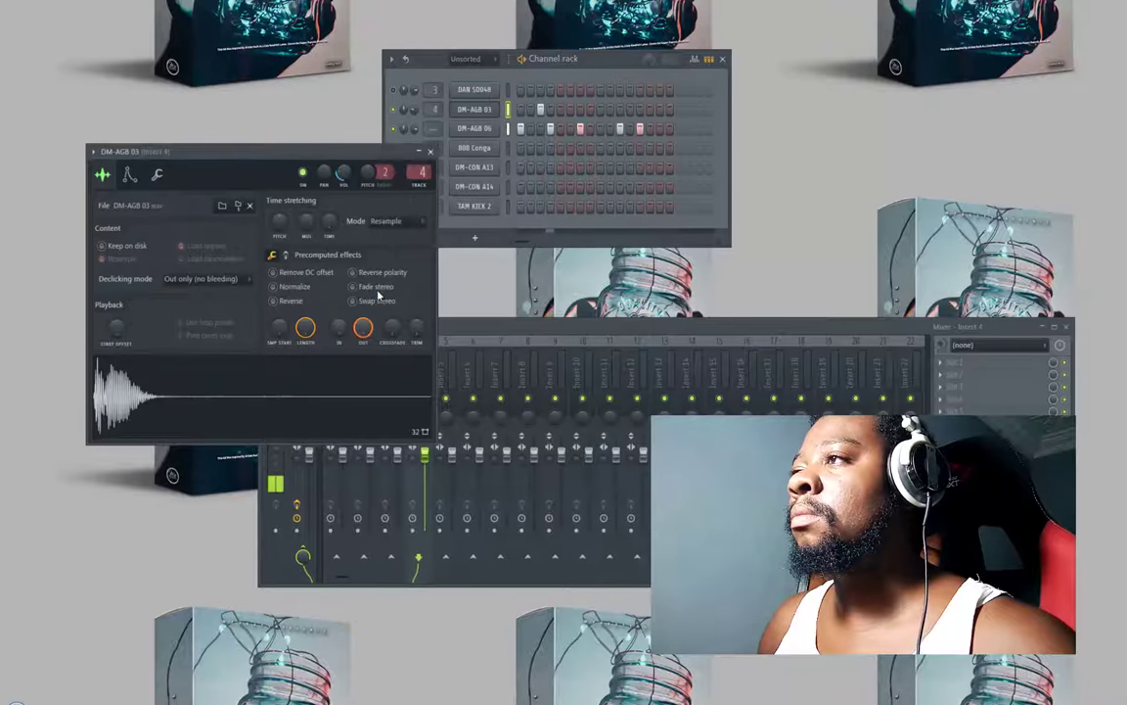
click(660, 110)
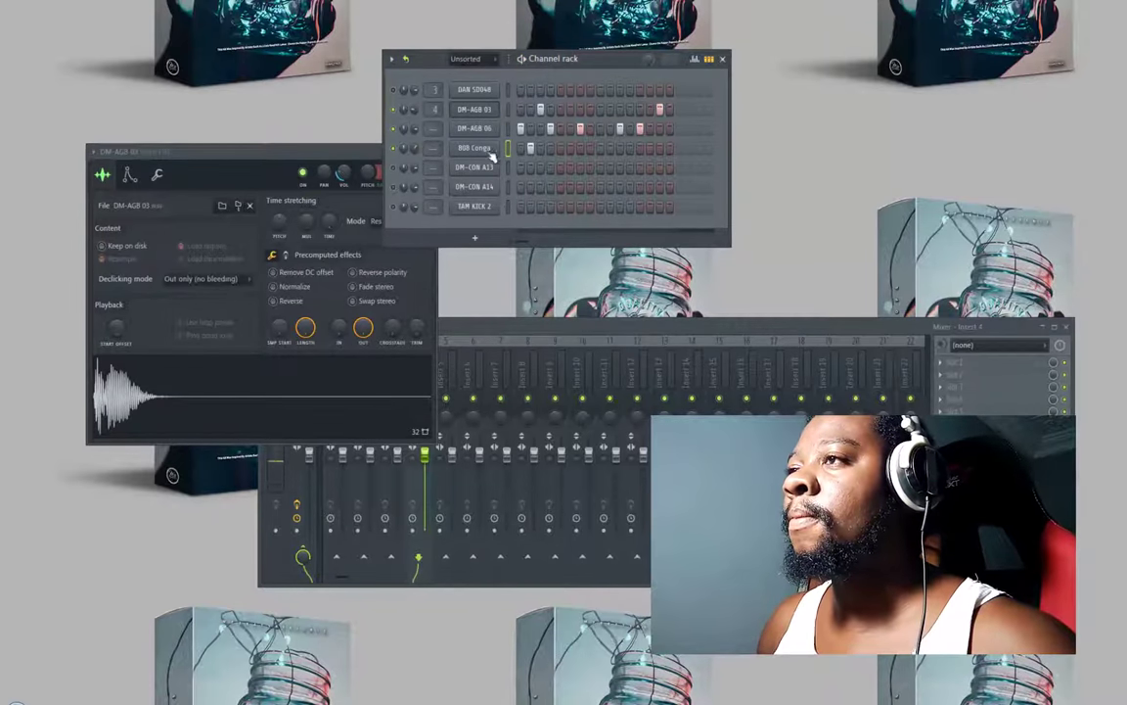
- Add a fade-out to the 808 Conga sample and complete its hits on steps 2 and 9
click(474, 148)
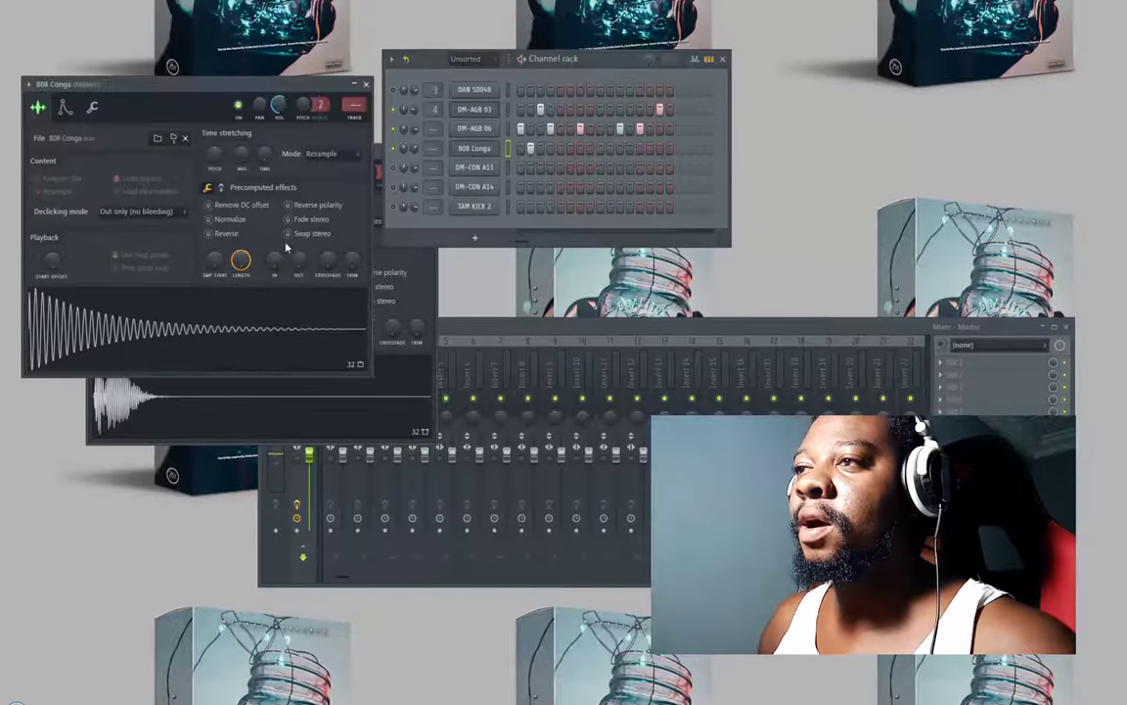
drag(297, 260, 297, 235)
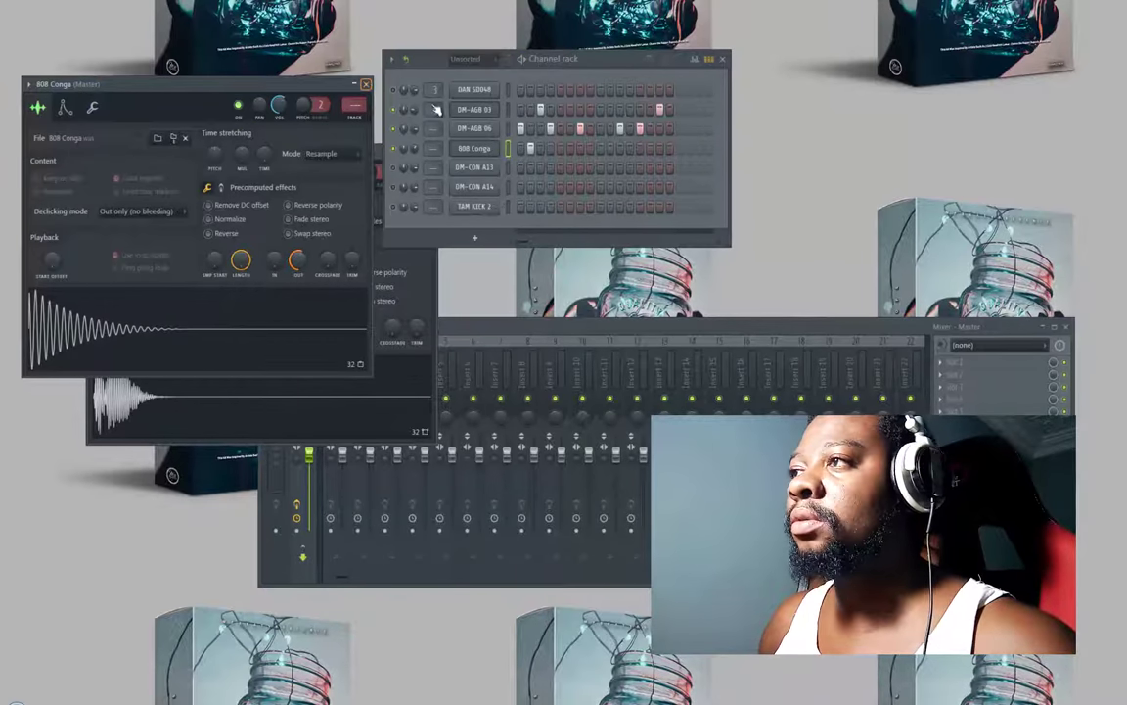
click(474, 148)
click(599, 149)
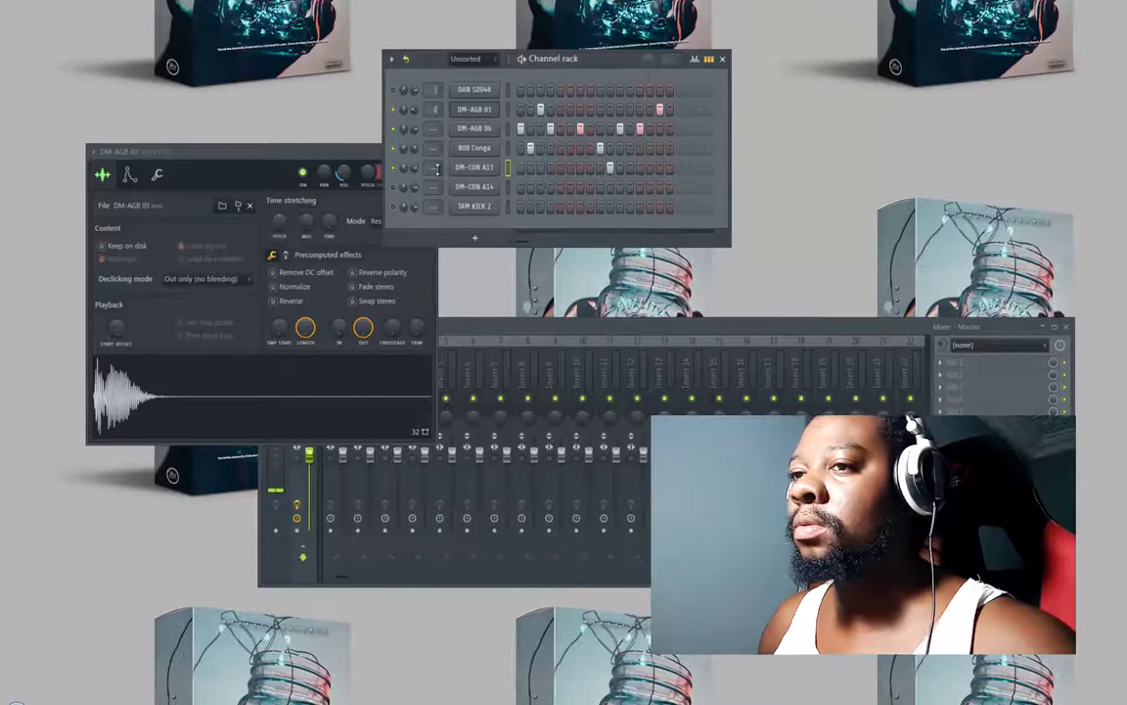
- Add a fade-out to the DM-CON A13 sample and move its hit to step 11
click(475, 167)
drag(330, 295, 327, 224)
click(396, 118)
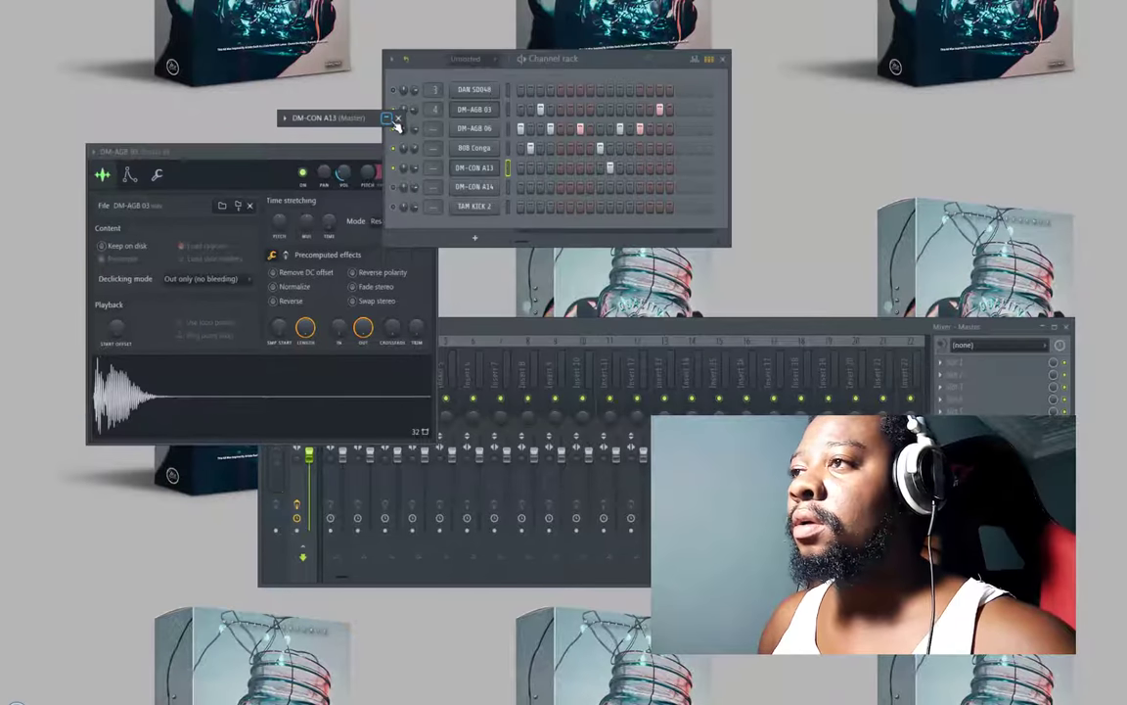
click(388, 119)
click(398, 118)
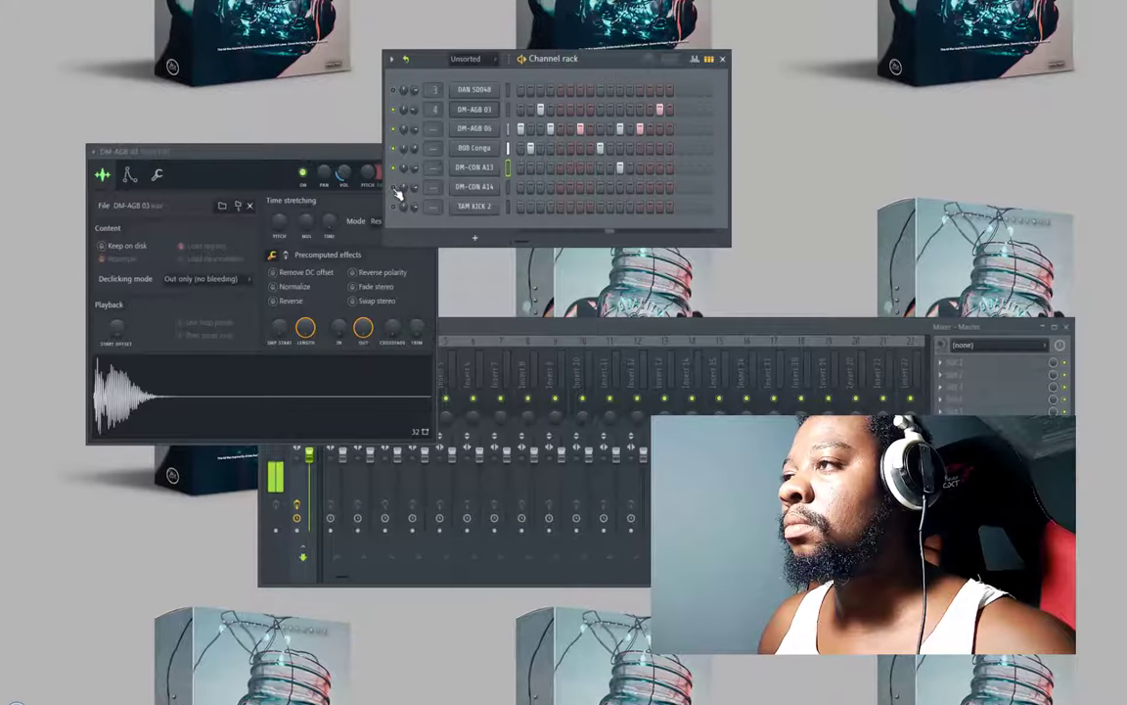
- Place DM-CON A14 hits on steps 9 and 11 and TAM KICK 2 hits on steps 1, 5, 9 and 13
click(600, 187)
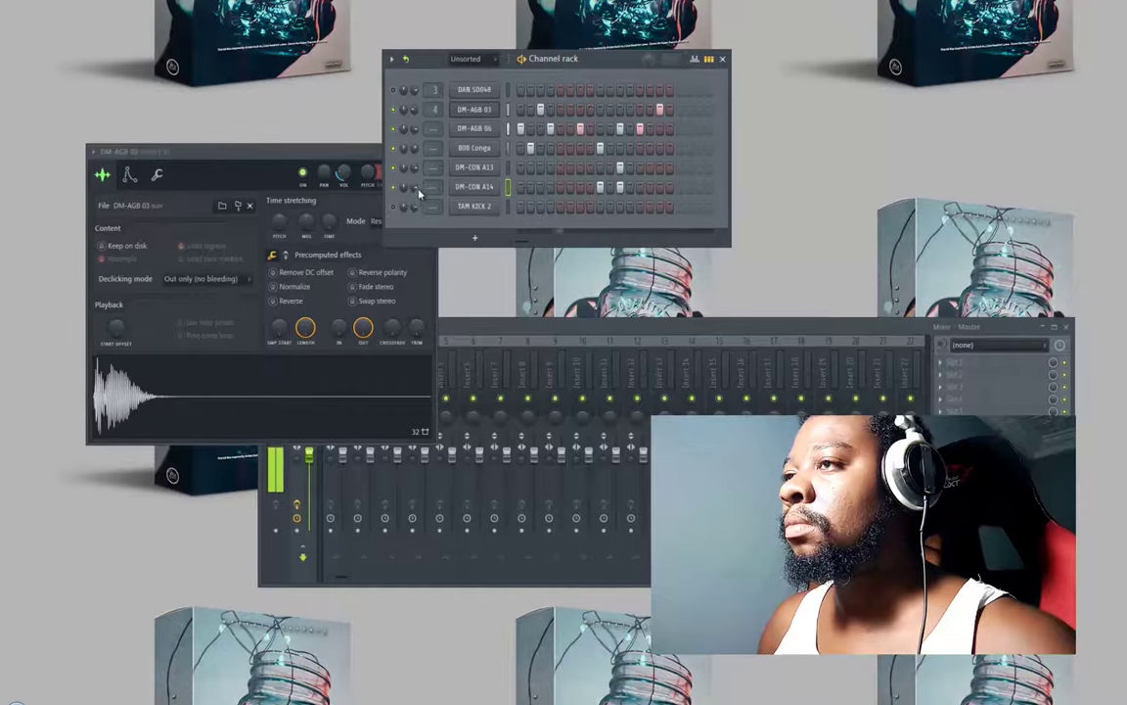
click(522, 208)
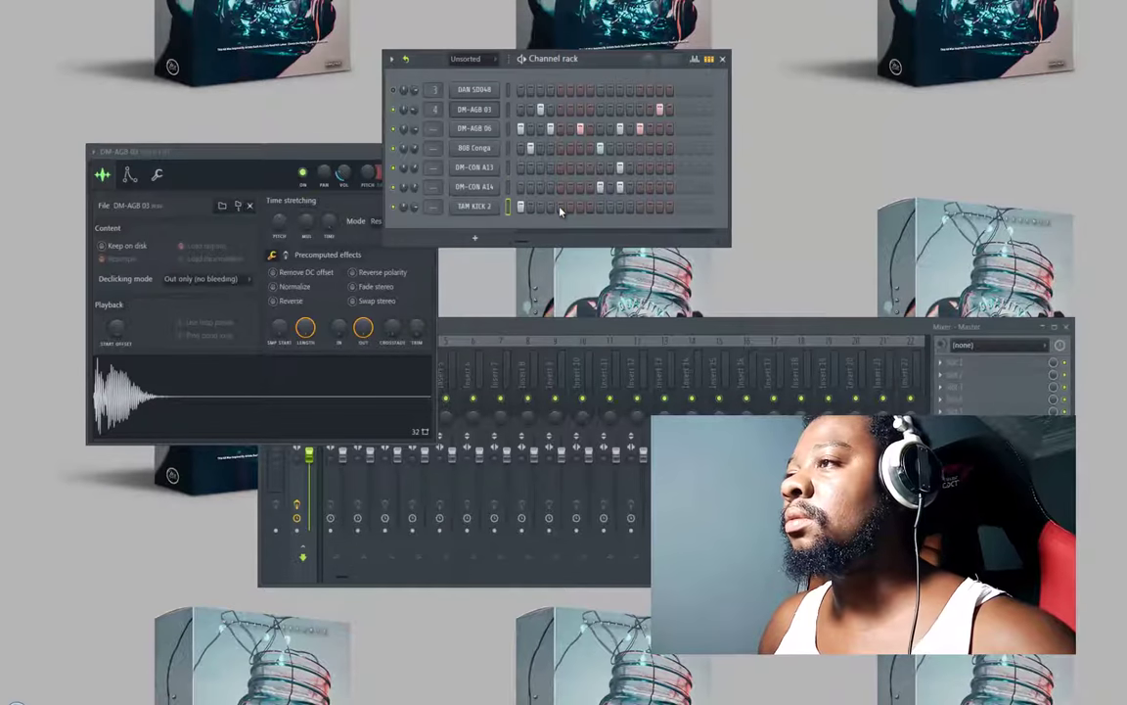
click(560, 208)
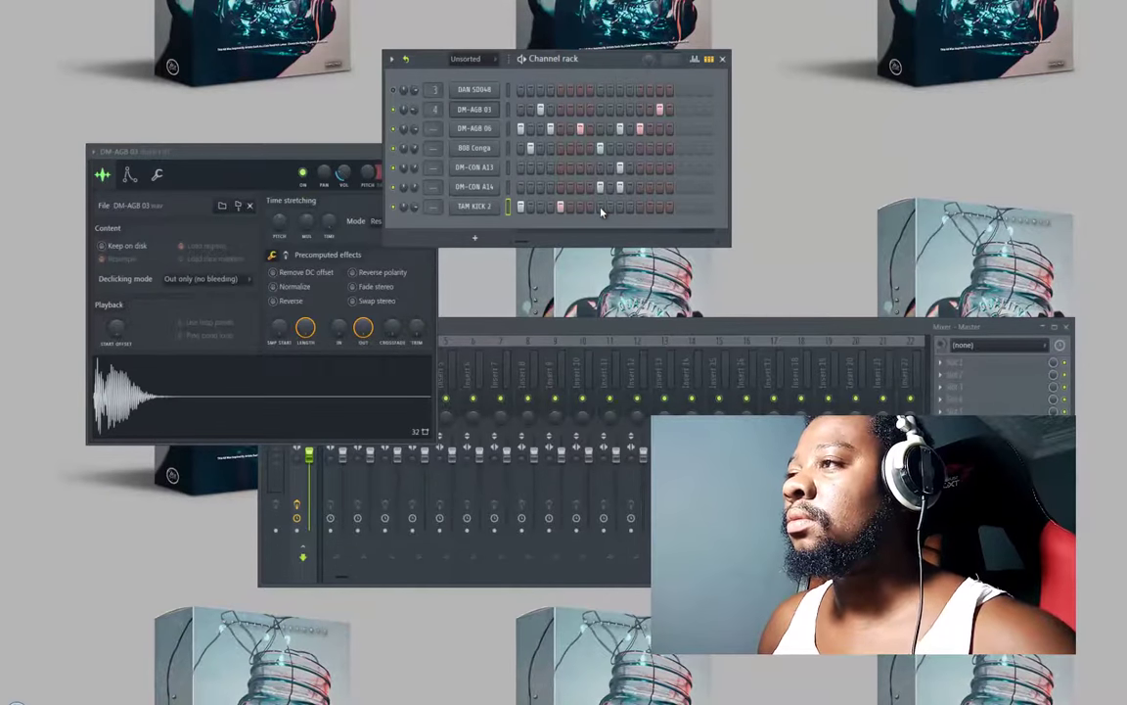
click(639, 207)
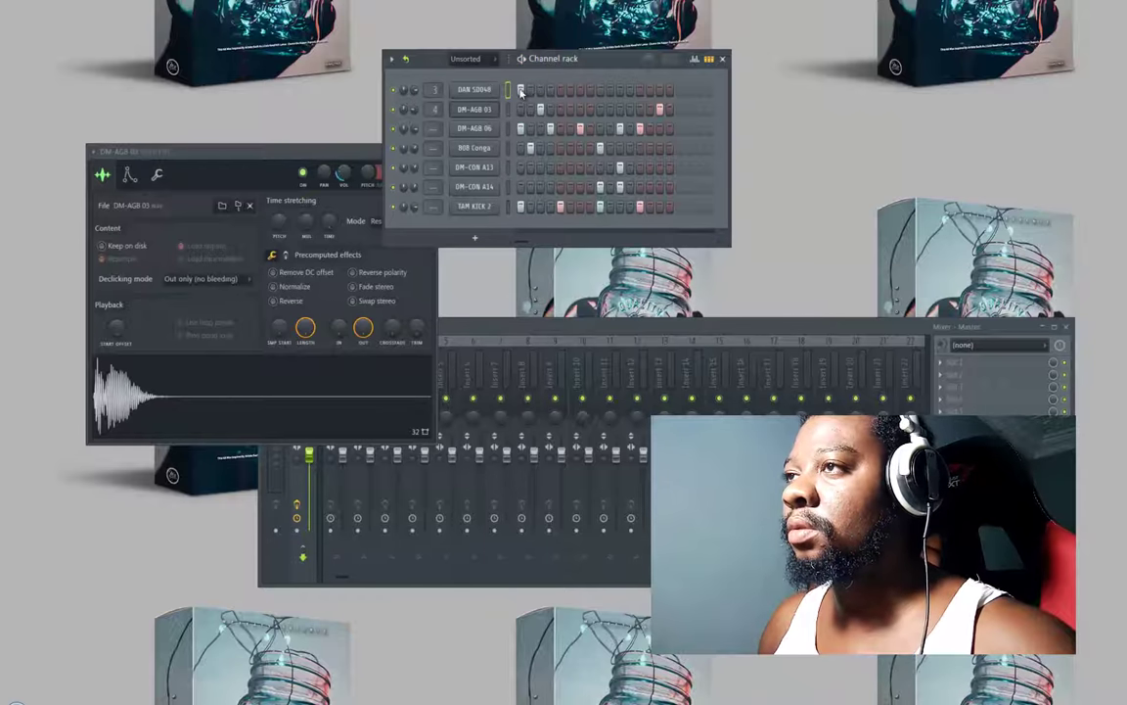
- Isolate the DAN SD048 and DM-AGB 06 channels and place DAN SD048 hits on steps 1, 4, 7, 11 and 13
right_click(392, 129)
click(402, 136)
click(394, 91)
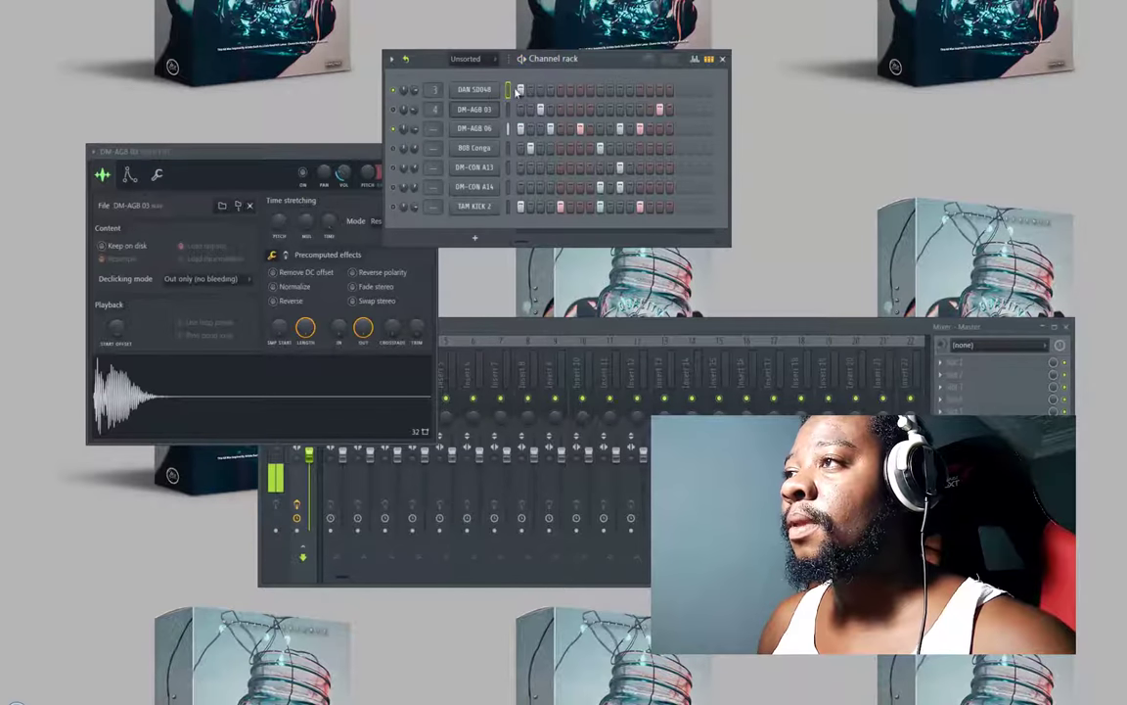
click(551, 90)
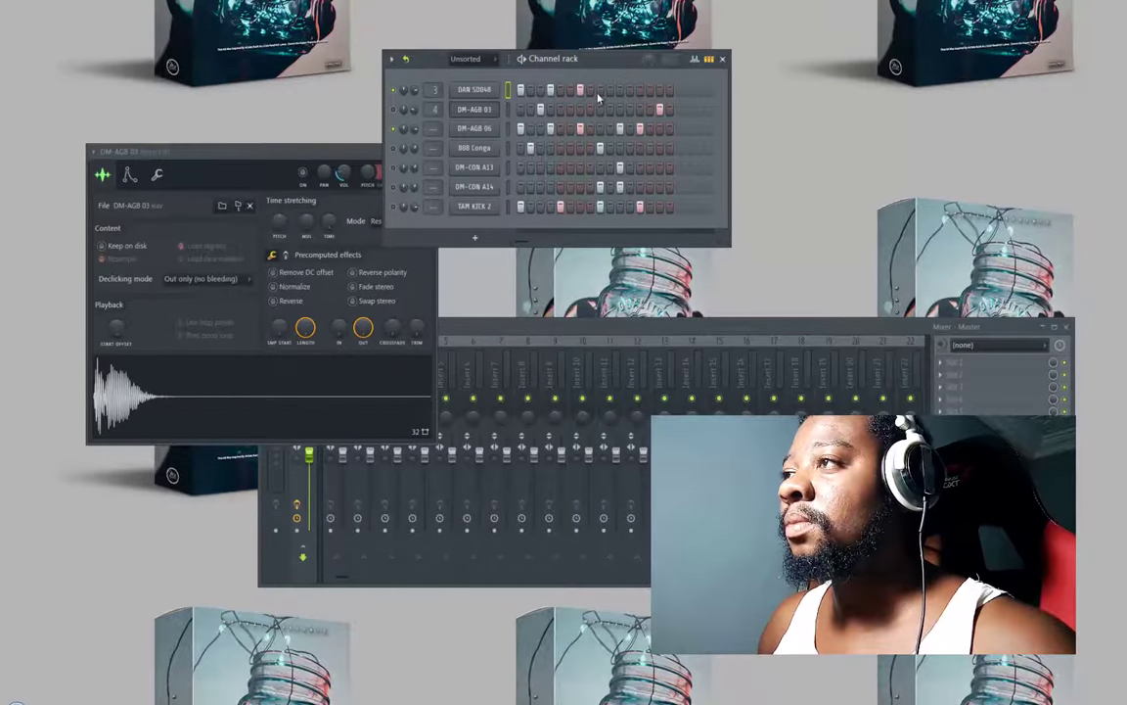
click(621, 91)
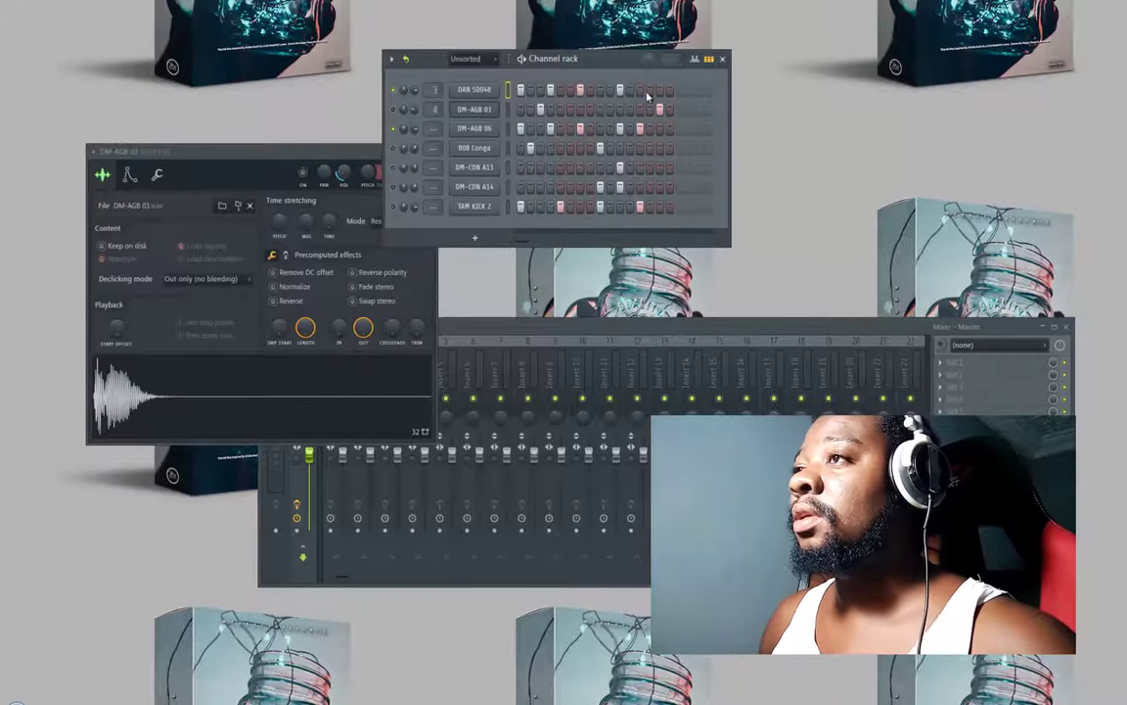
- Adjust the precomputed fade-out of the DAN SD048 sample and close its channel settings
click(478, 91)
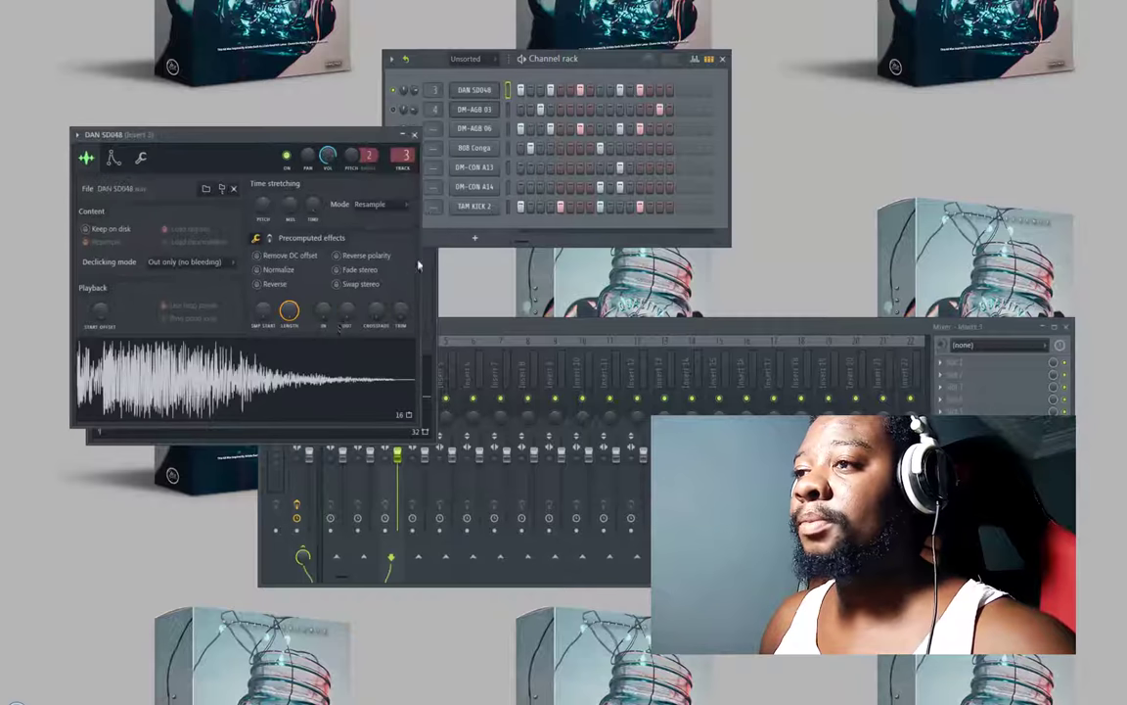
drag(373, 284, 363, 239)
right_click(378, 314)
click(390, 319)
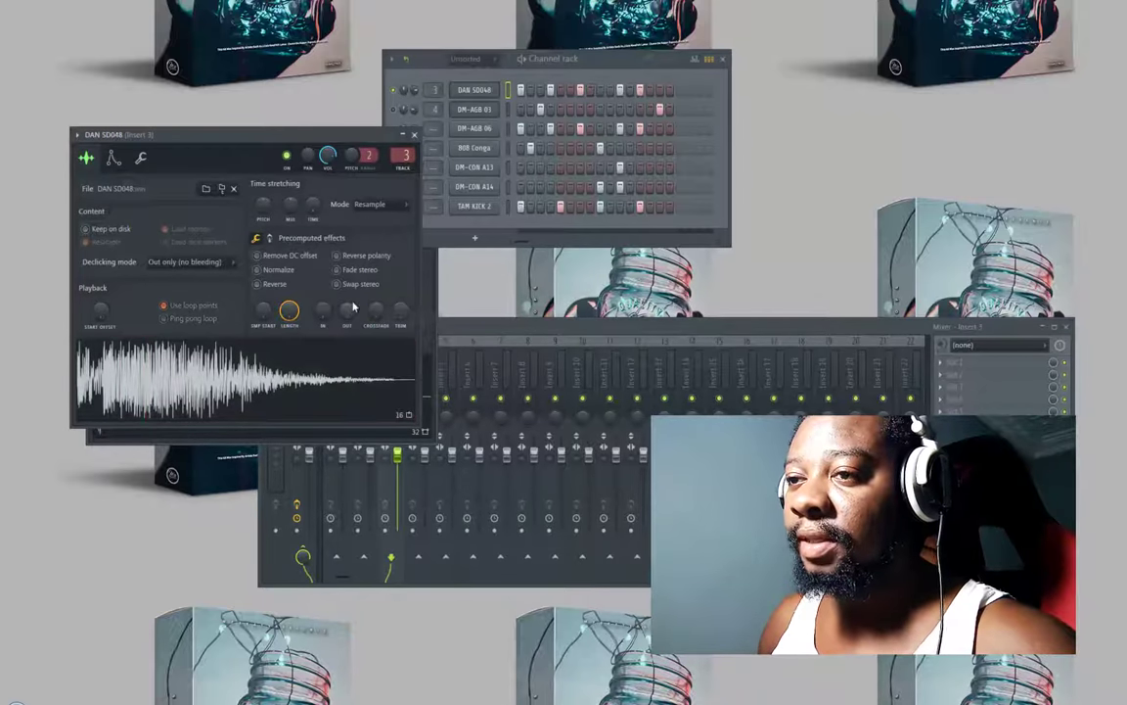
drag(354, 308, 347, 279)
click(264, 377)
click(312, 396)
click(466, 111)
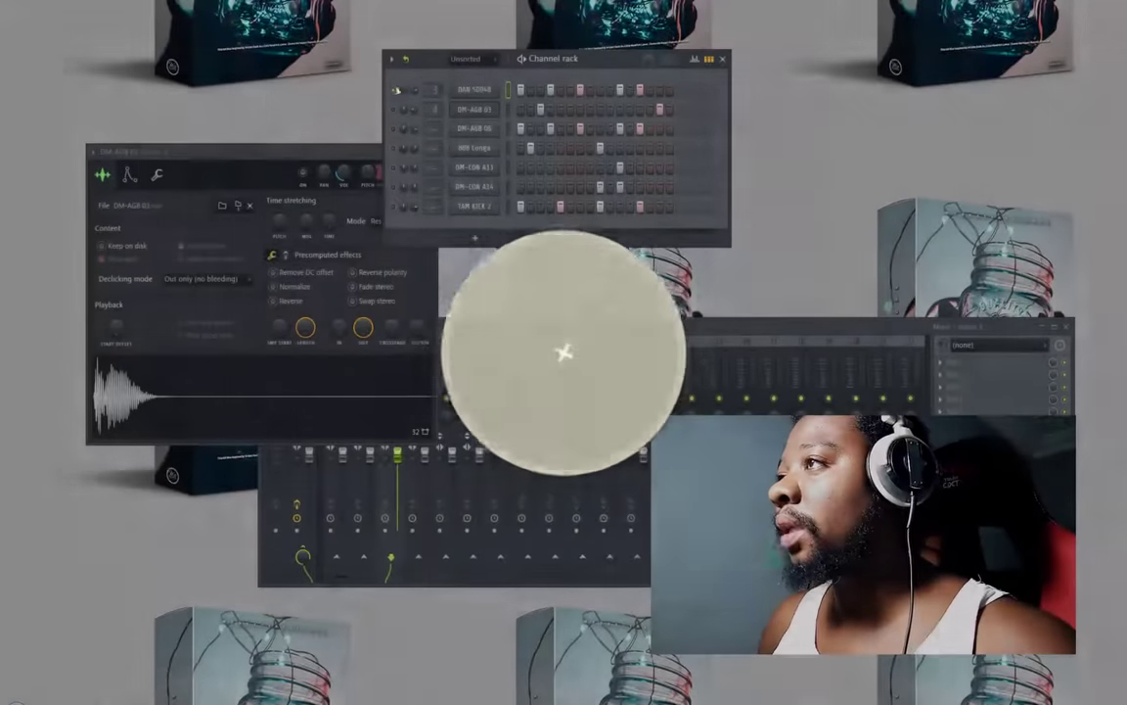
- Turn all channels back on and play the full drum pattern with the channel rack's swing raised
right_click(396, 90)
click(653, 88)
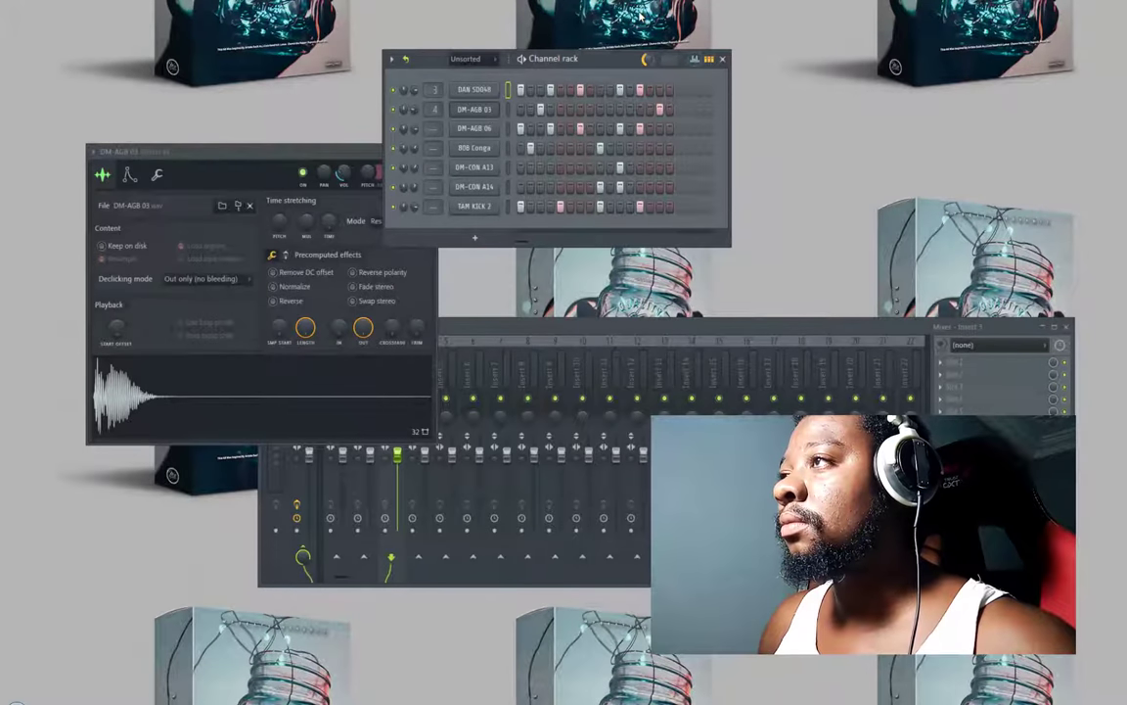
key(space)
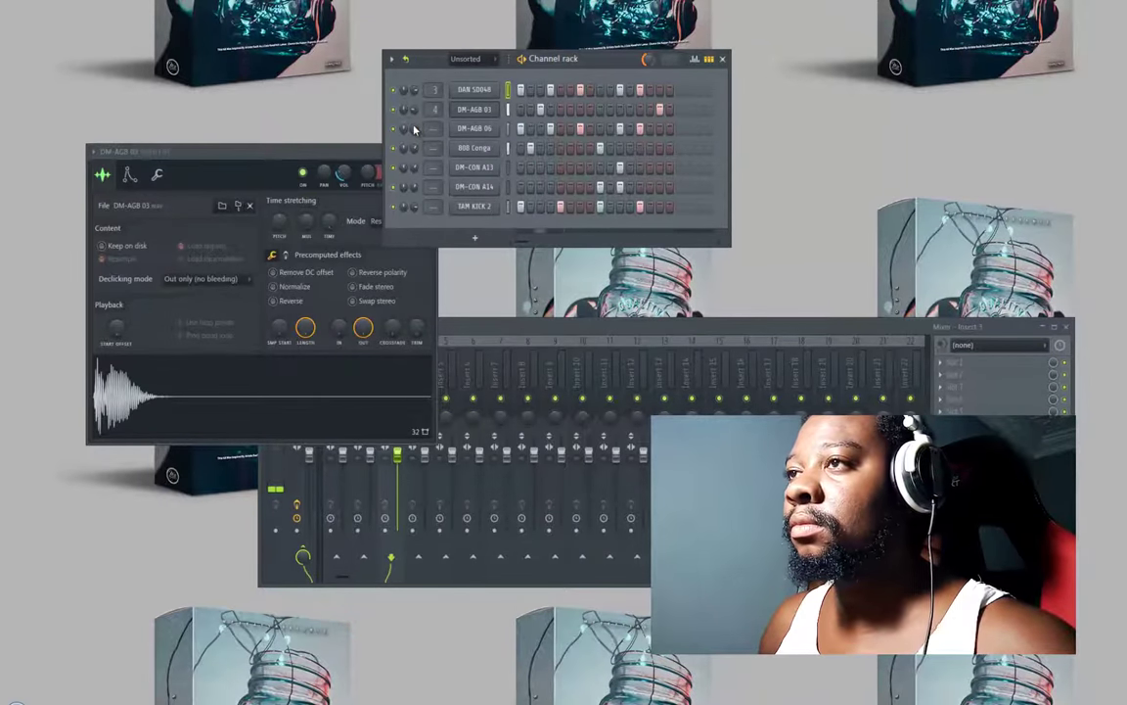
drag(342, 192, 471, 320)
key(Escape)
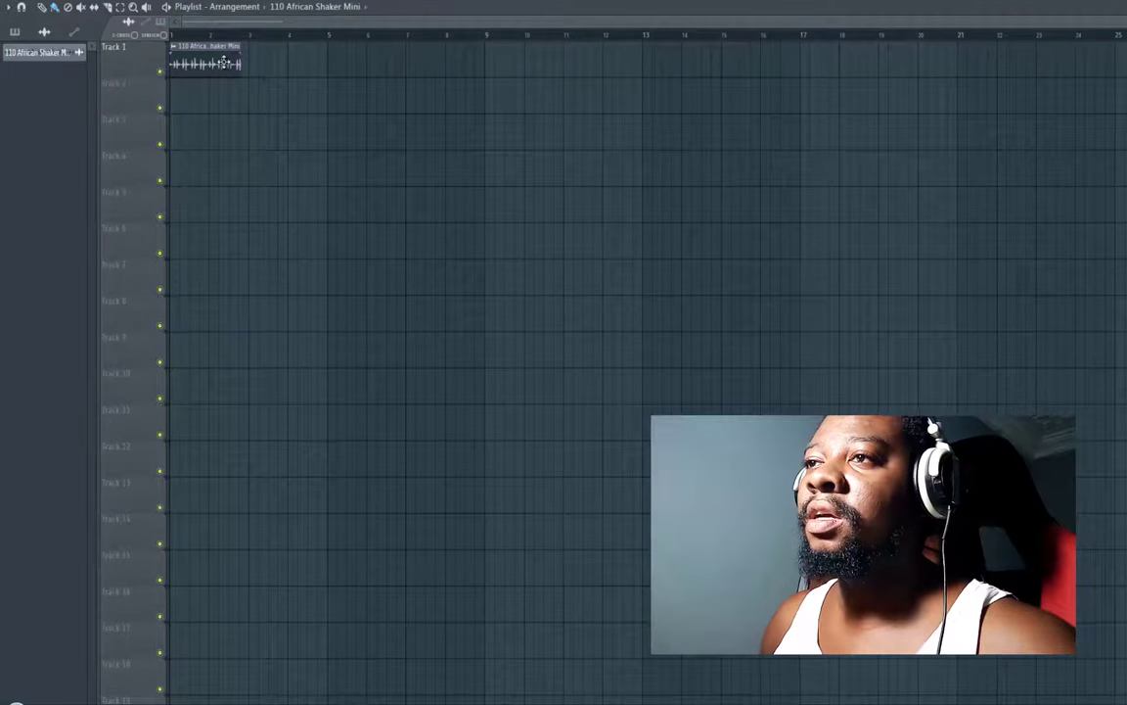
- Check the 110 African Shaker Mini clip's sample settings and place Pattern 1 on Track 2 at bar 1
double_click(224, 62)
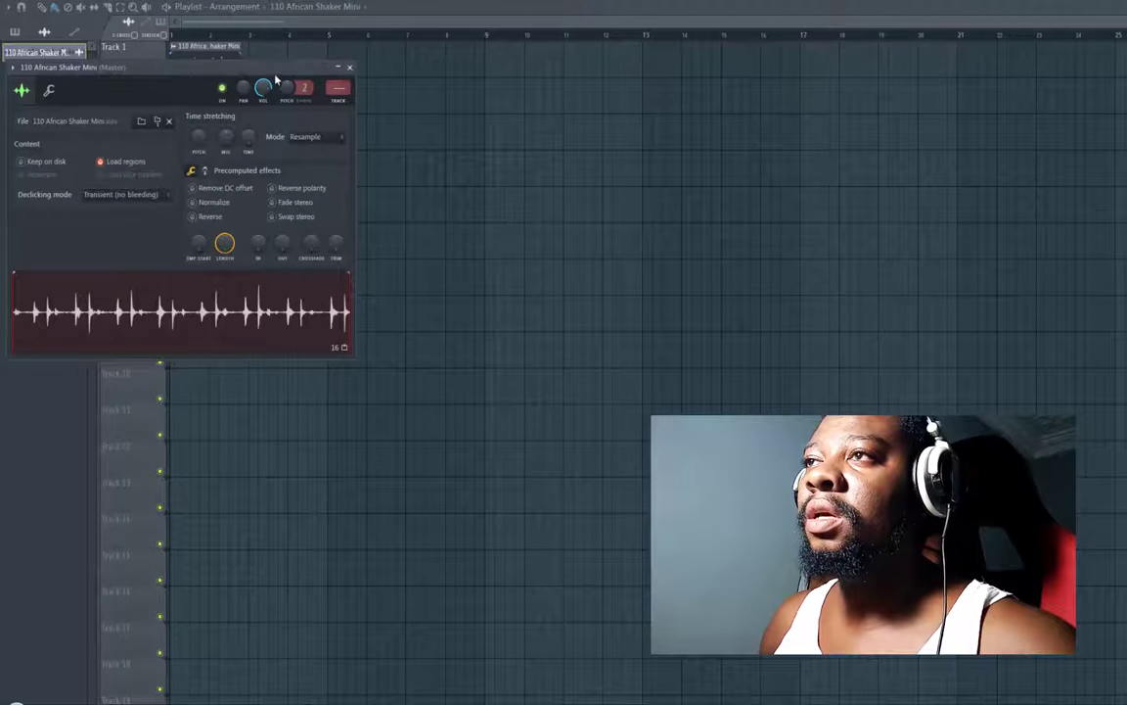
drag(278, 67, 416, 164)
click(347, 5)
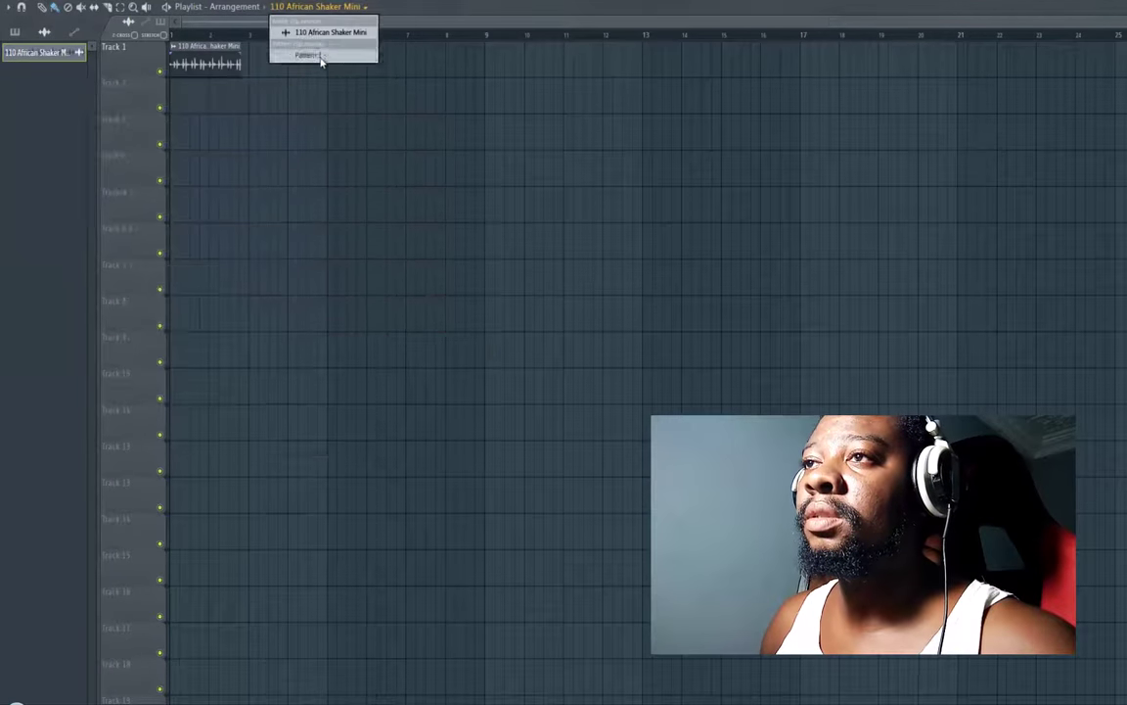
click(322, 57)
click(264, 92)
drag(266, 96, 160, 98)
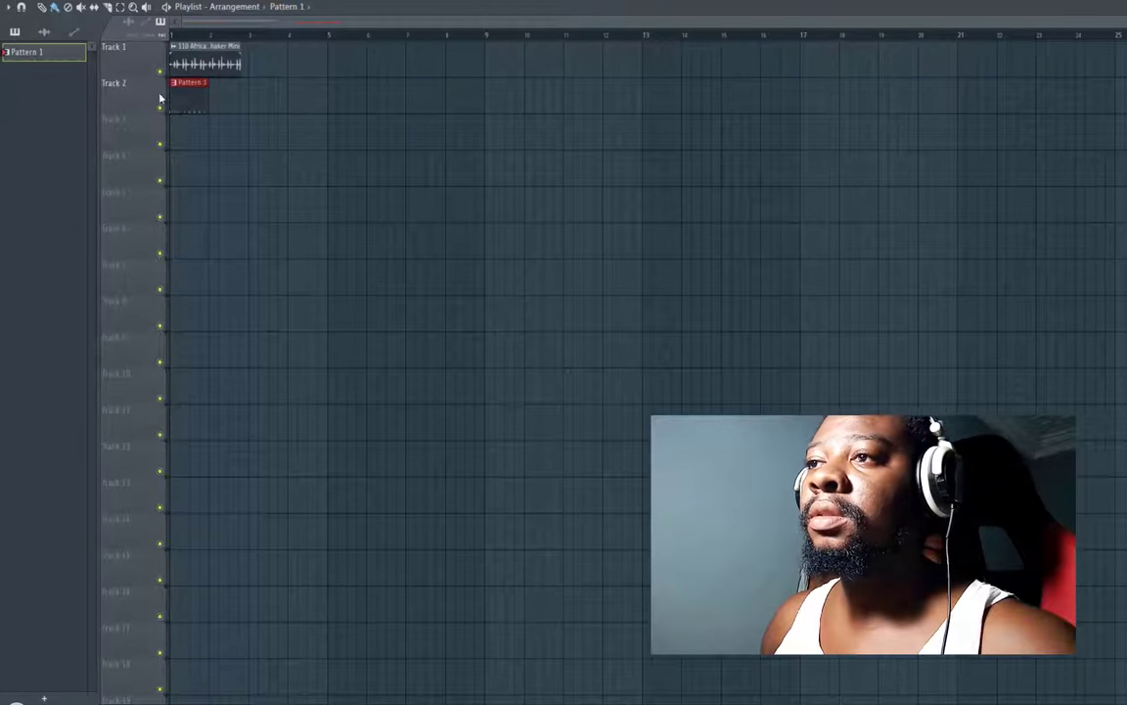
- Time-stretch the 110 African Shaker Mini loop to fill two bars and place a second Pattern 1 clip on Track 2 at bar 2
double_click(213, 64)
right_click(392, 240)
click(418, 258)
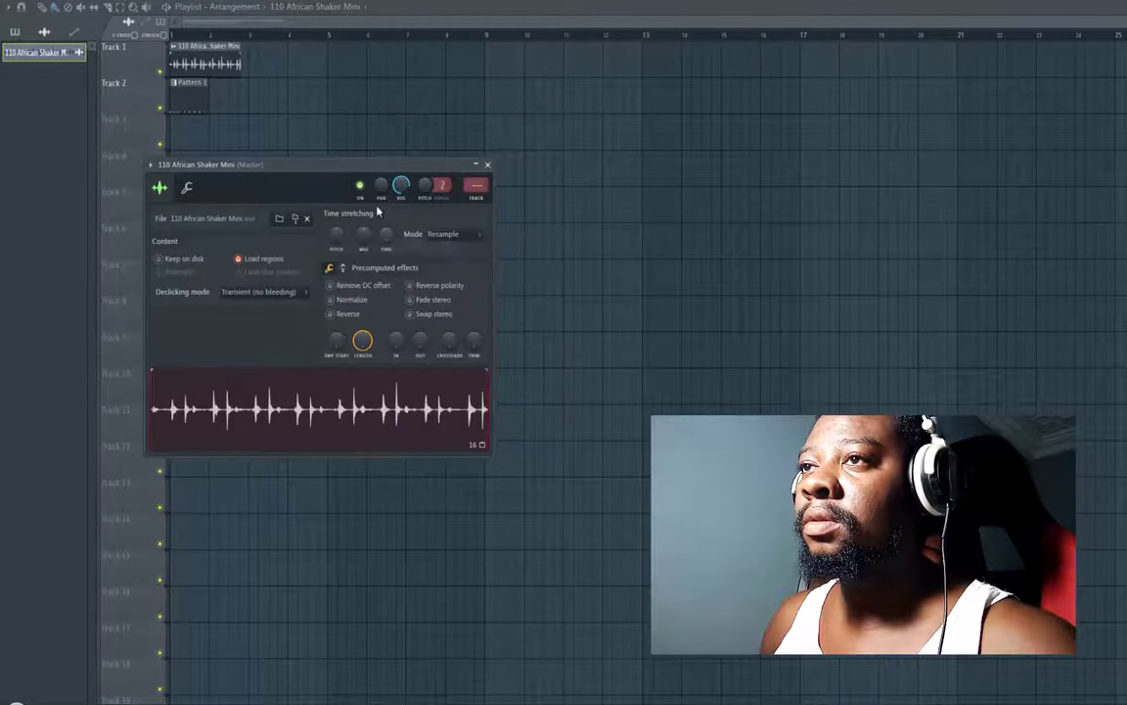
click(186, 95)
click(213, 106)
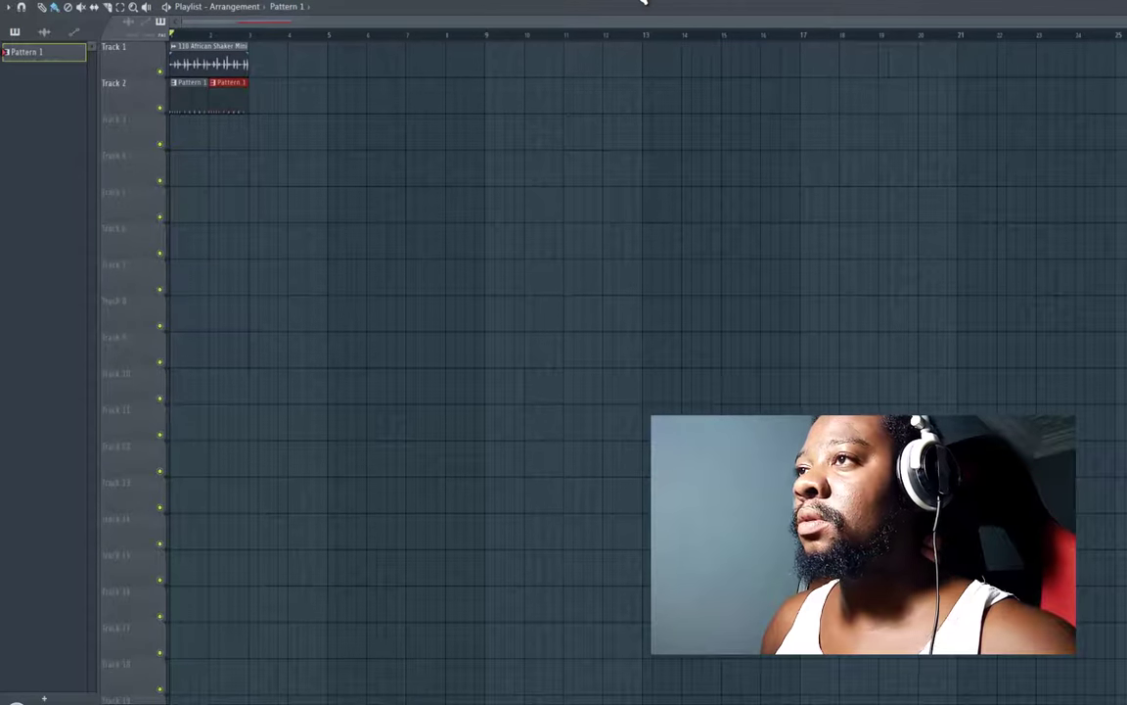
- Play the arrangement with the channel rack shown, and close the playlist and the shaker's channel settings
click(641, 1)
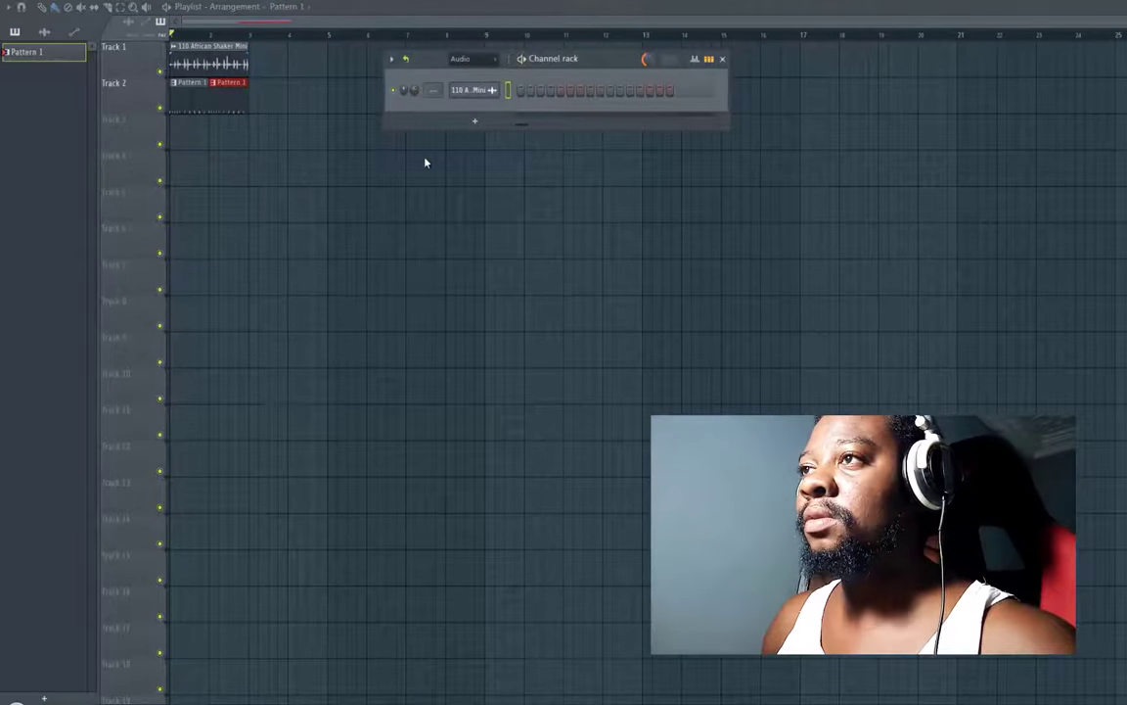
key(space)
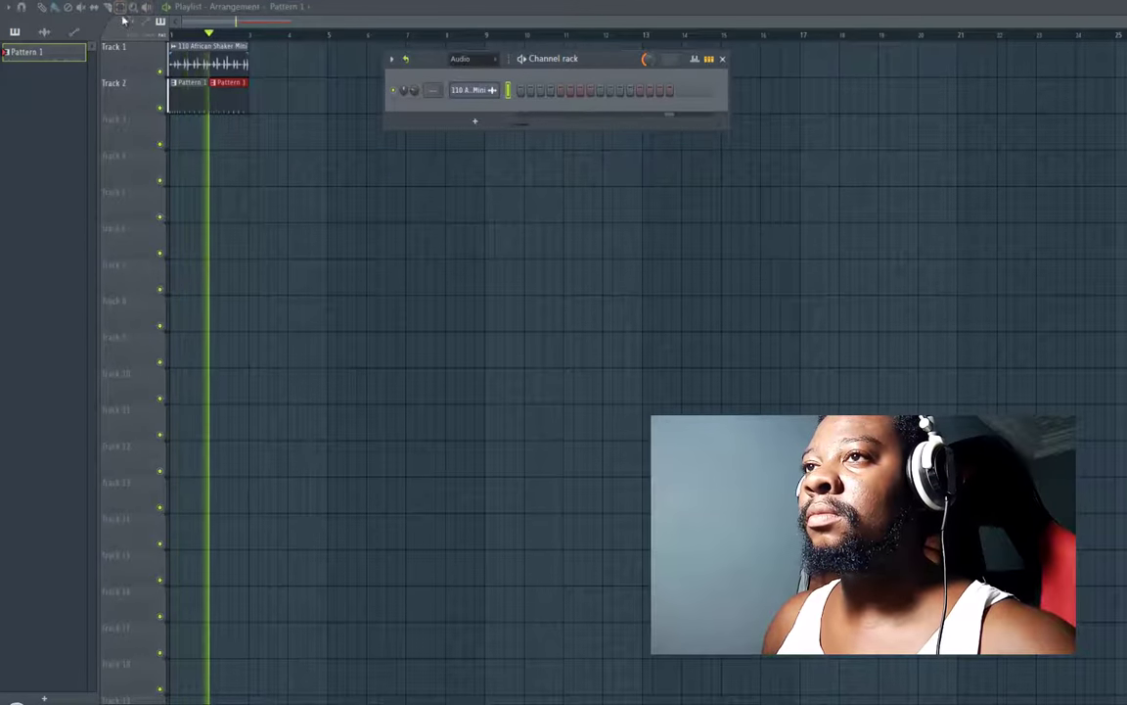
click(120, 8)
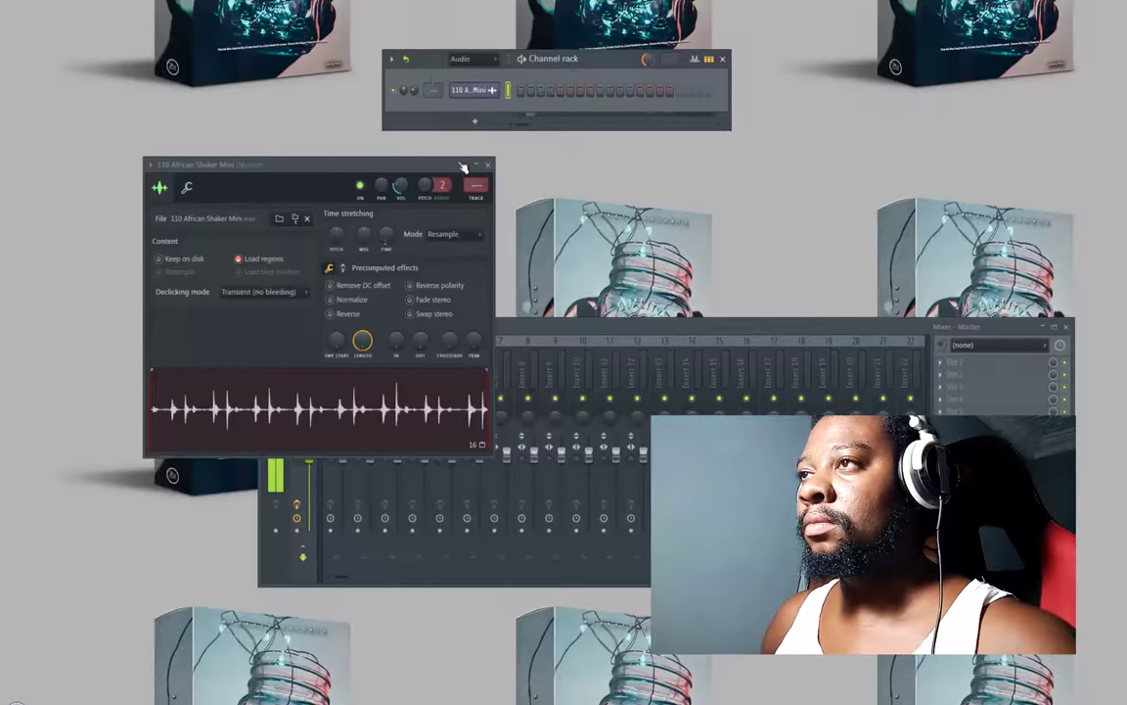
click(488, 165)
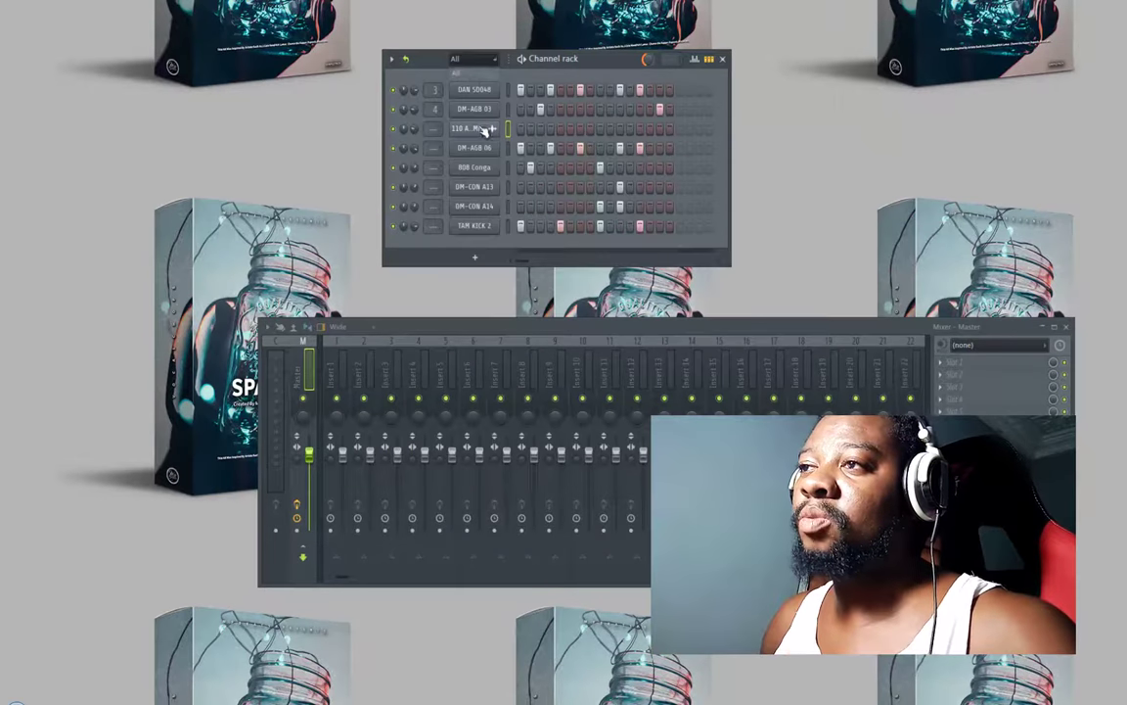
- Solo the DM-AGB 06 channel among all channels and turn the other channels back on
right_click(394, 148)
click(407, 153)
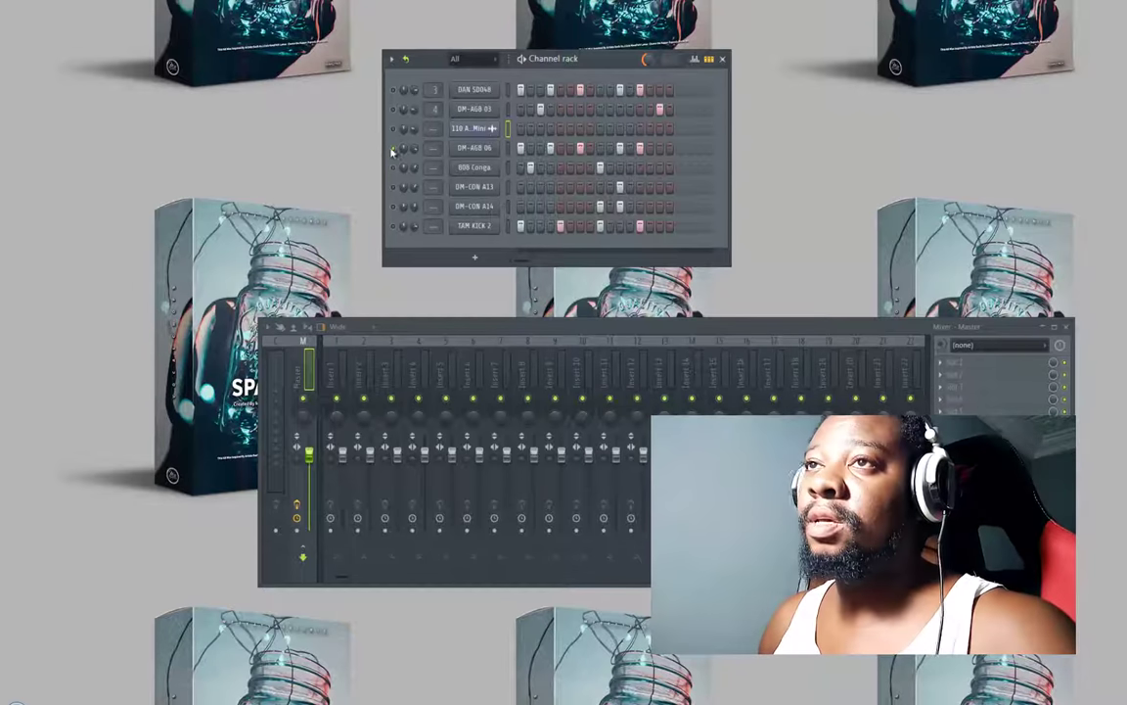
right_click(396, 149)
click(399, 159)
- Open the recent project Rema.flp
click(13, 1)
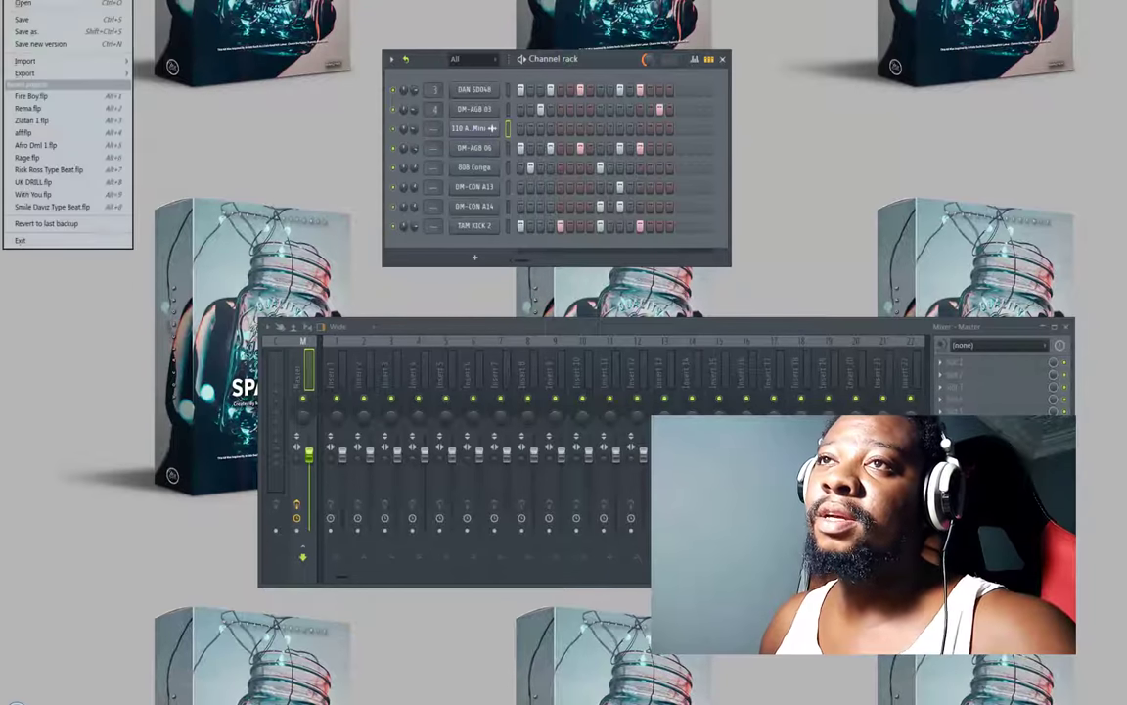
click(14, 19)
click(13, 1)
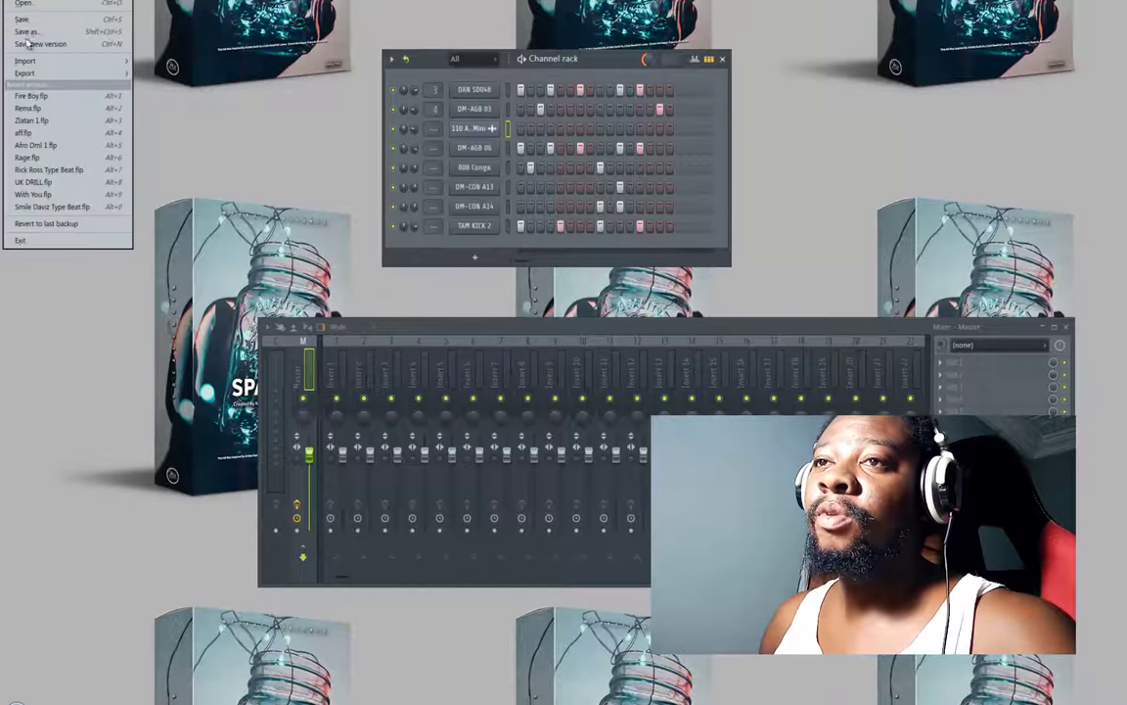
click(28, 108)
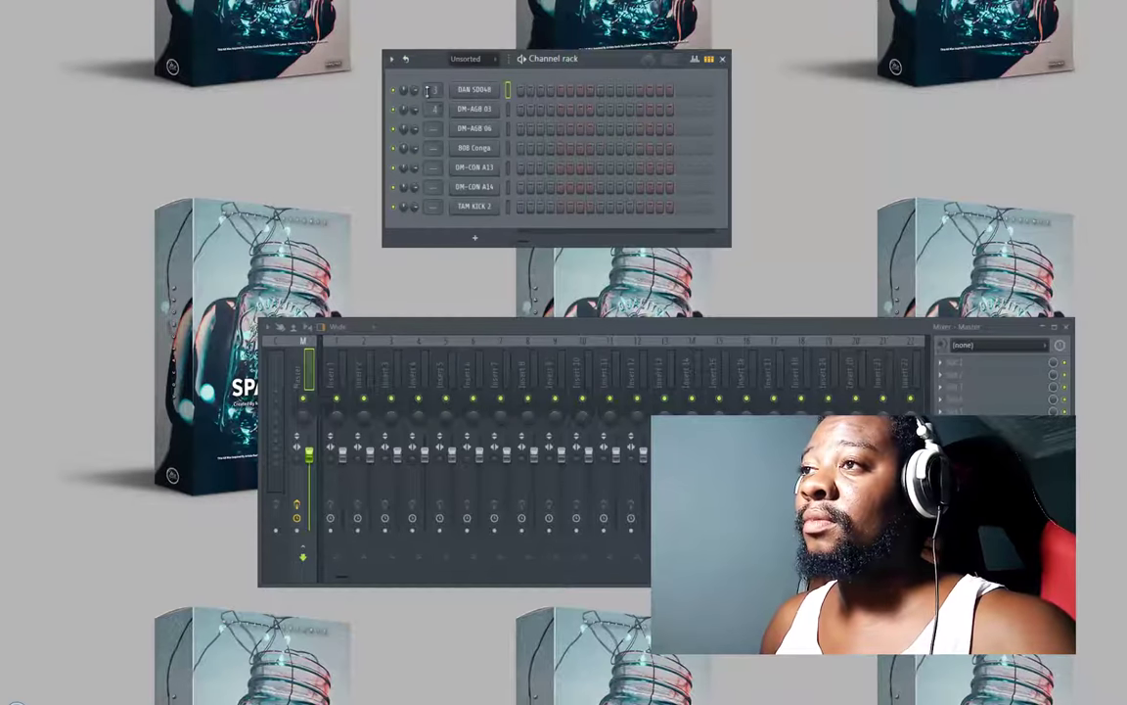
- Solo the DM-AGB 06 channel and set the project tempo to 100 BPM
right_click(396, 130)
click(407, 134)
right_click(315, 2)
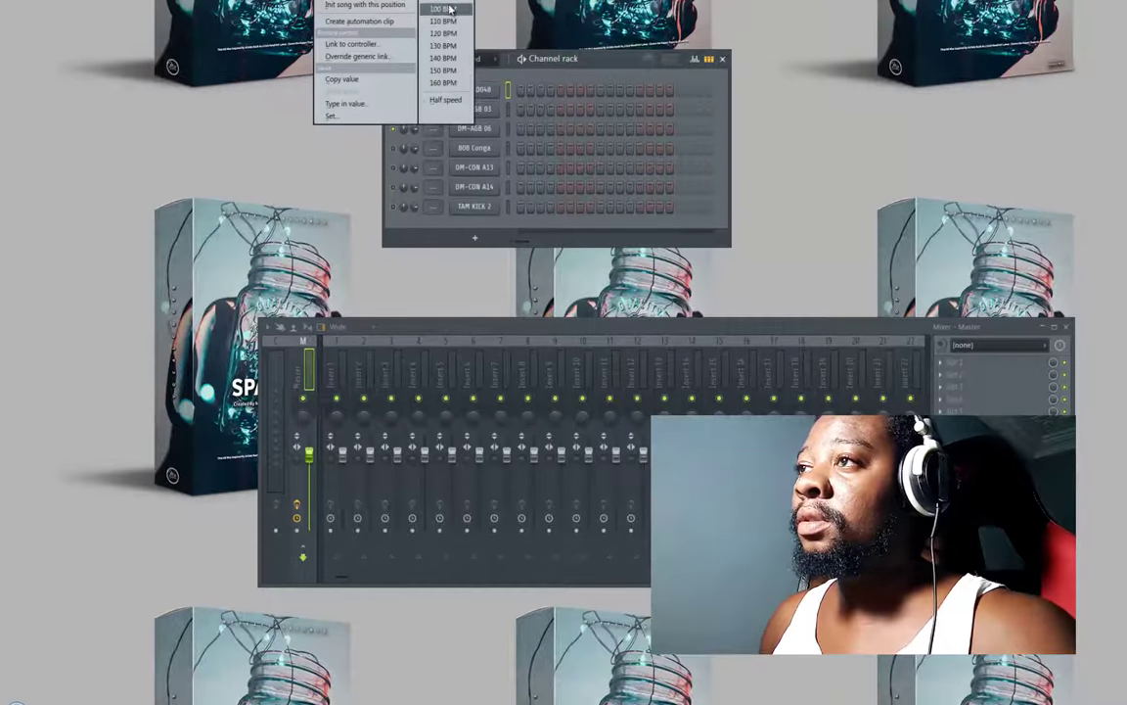
click(450, 9)
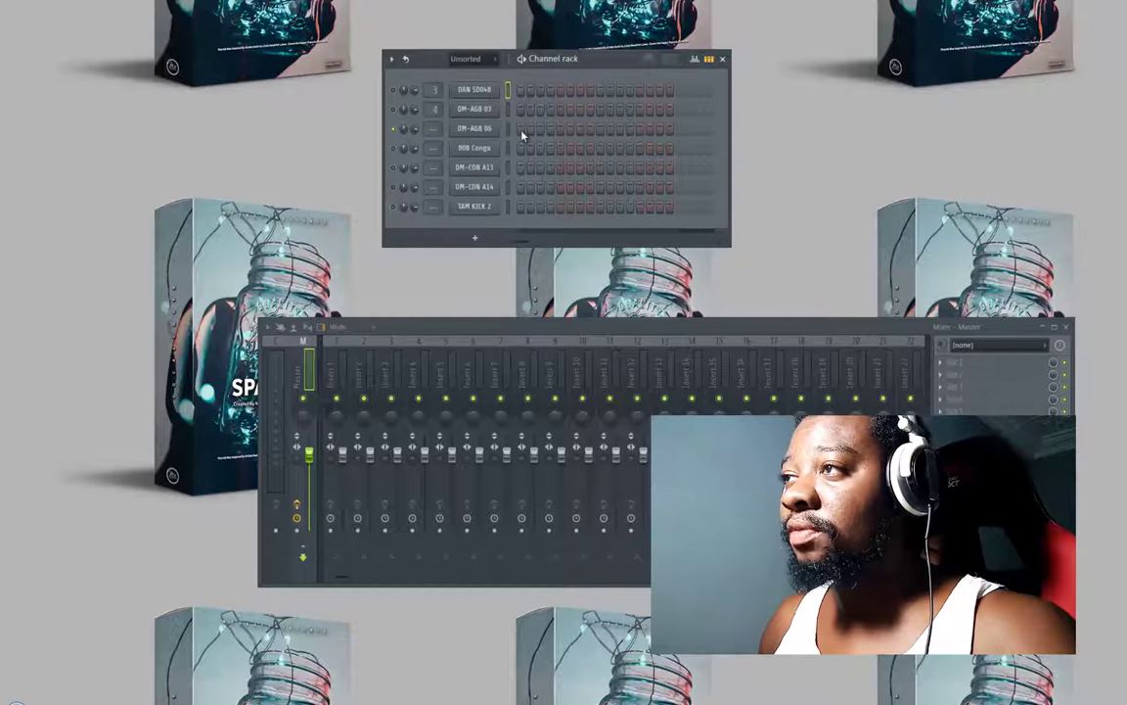
- Place DM-AGB 06 hits on steps 1, 4, 7, 9, 12 and 15
click(521, 130)
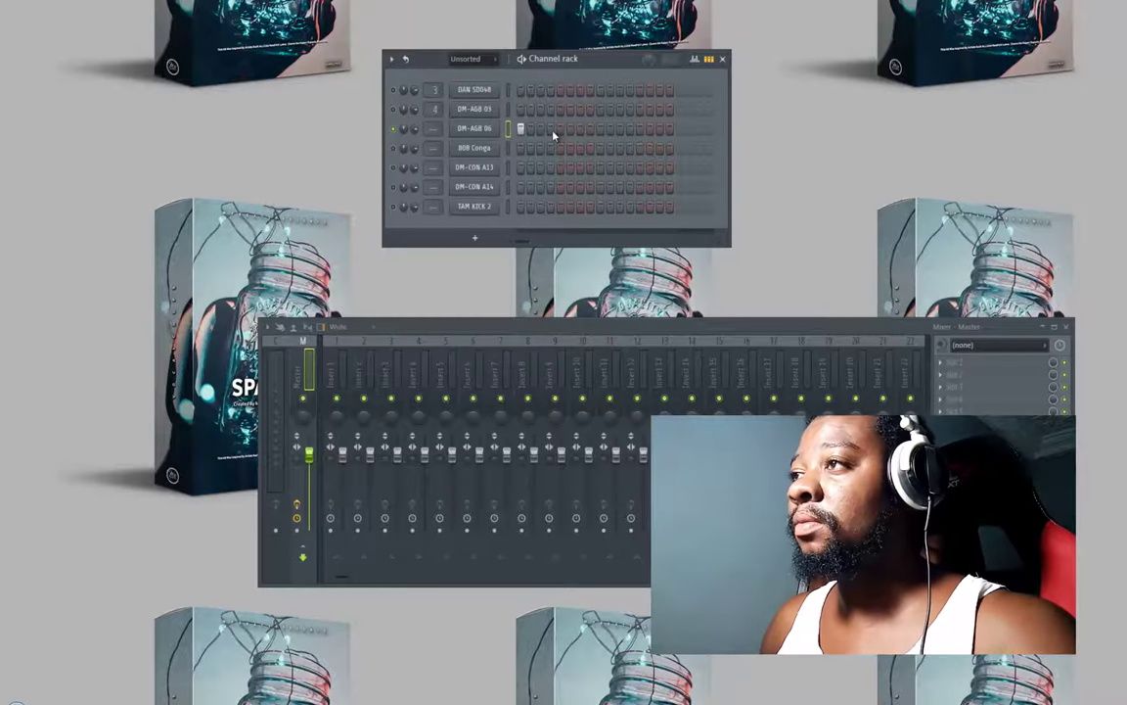
click(550, 129)
click(579, 129)
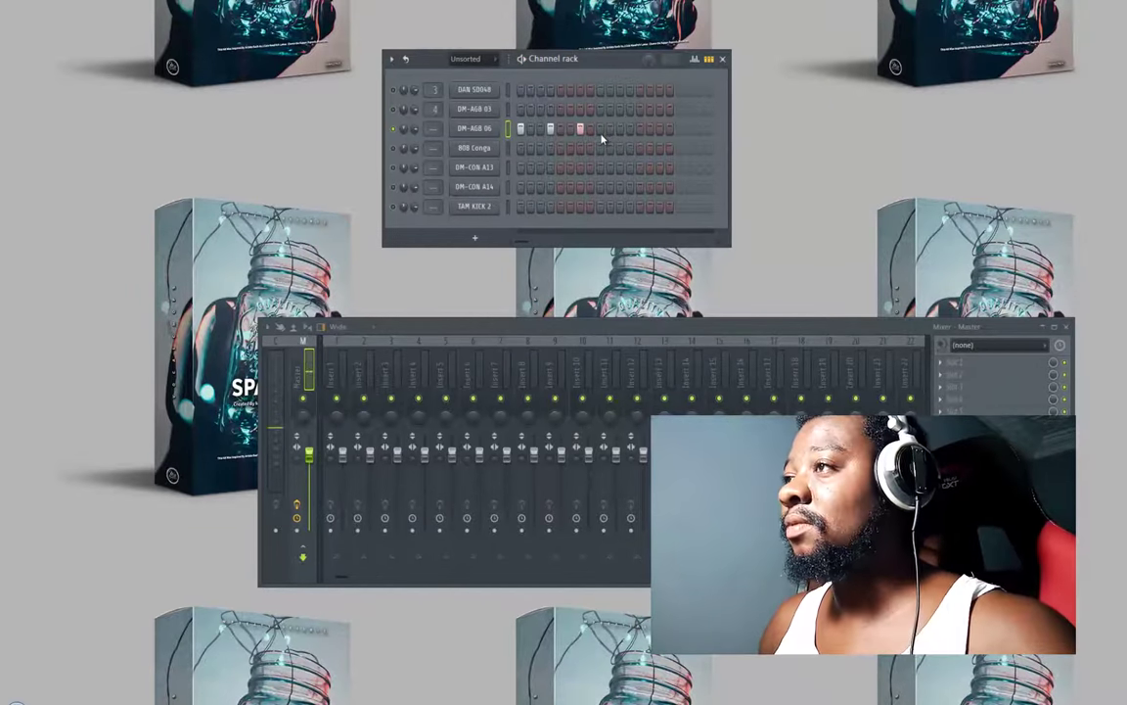
click(600, 129)
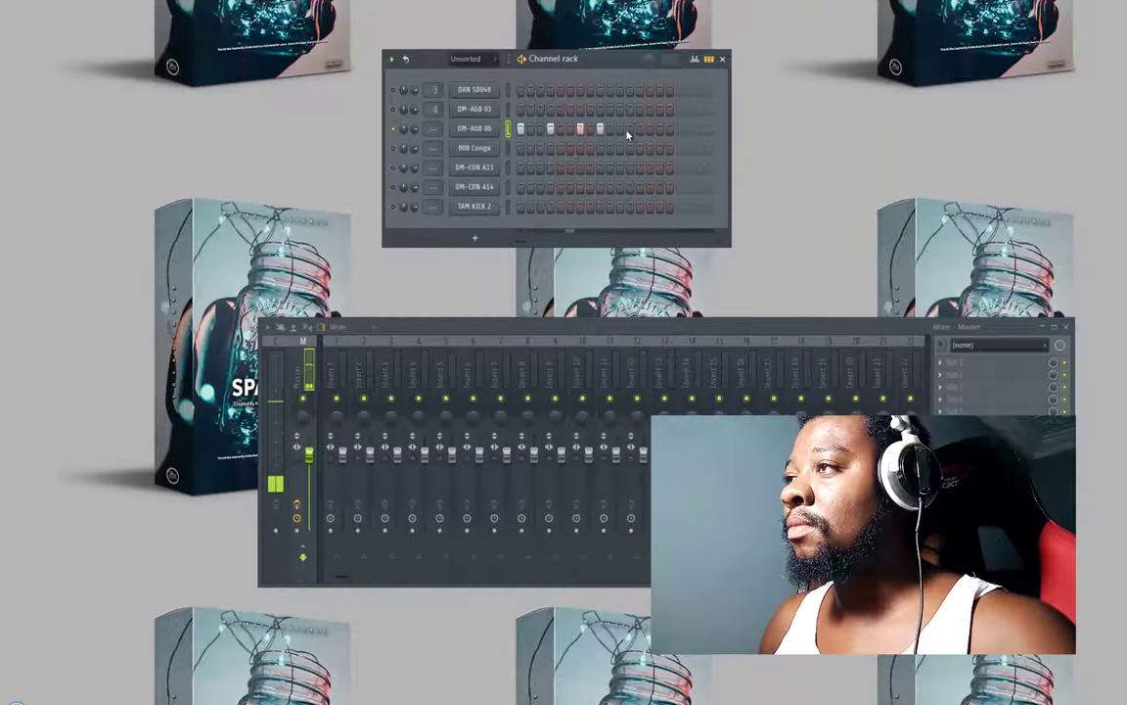
click(629, 129)
click(659, 129)
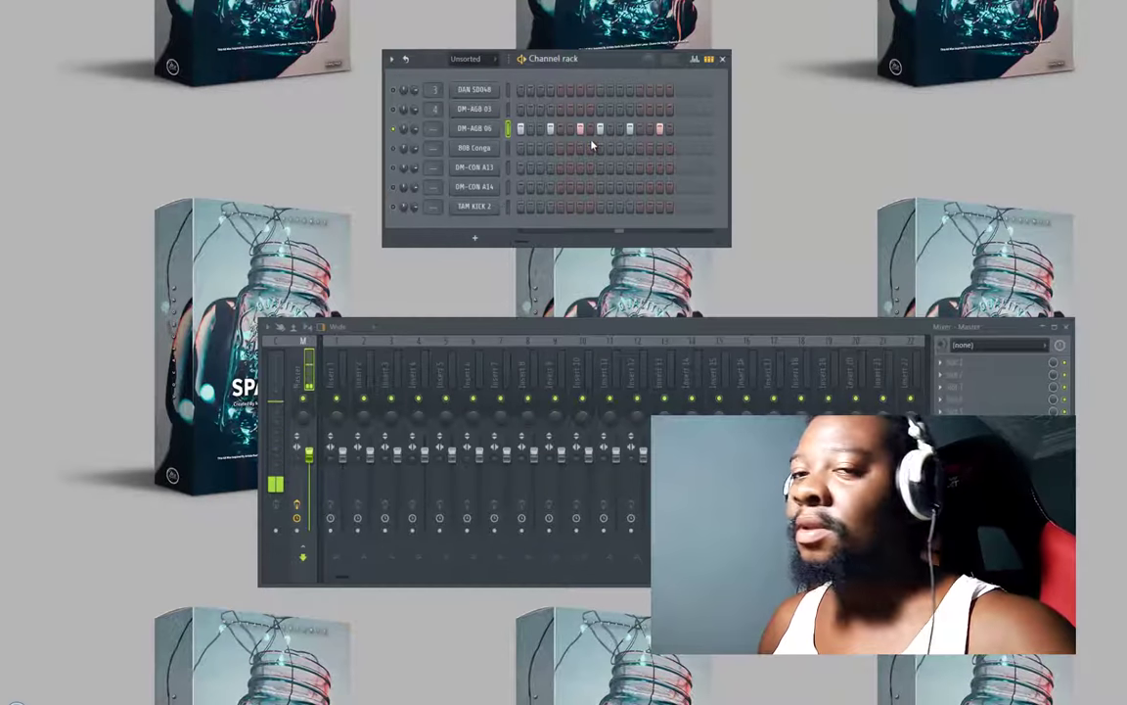
- Normalize the DAN SD048 sample, adjust its precomputed fade-out and audition it
click(466, 91)
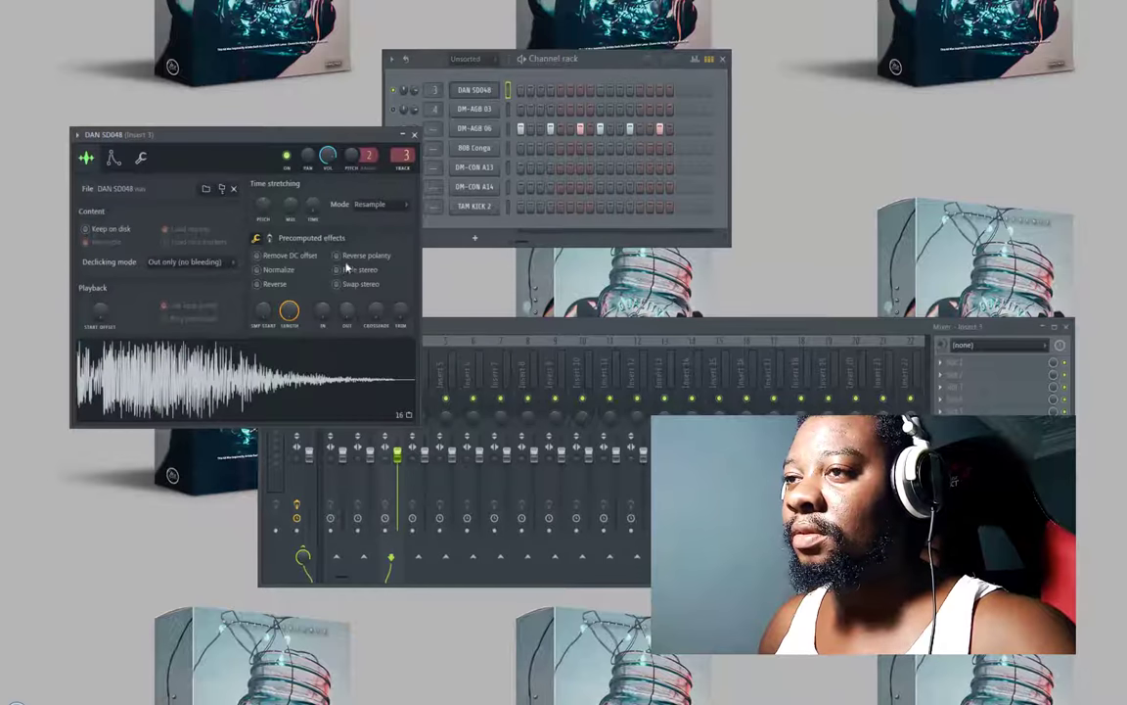
drag(356, 316, 347, 357)
click(277, 270)
click(307, 388)
- Place DAN SD048 hits on steps 4 and 13 and DM-AGB 03 hits on steps 2 and 11
click(473, 89)
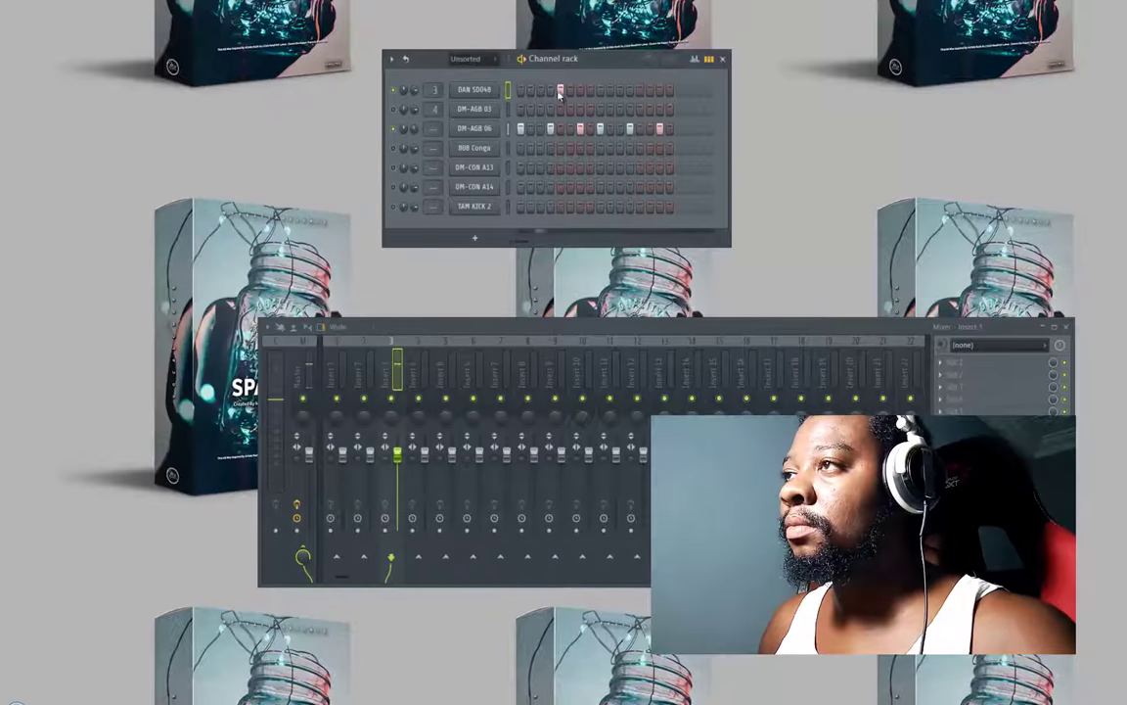
click(639, 90)
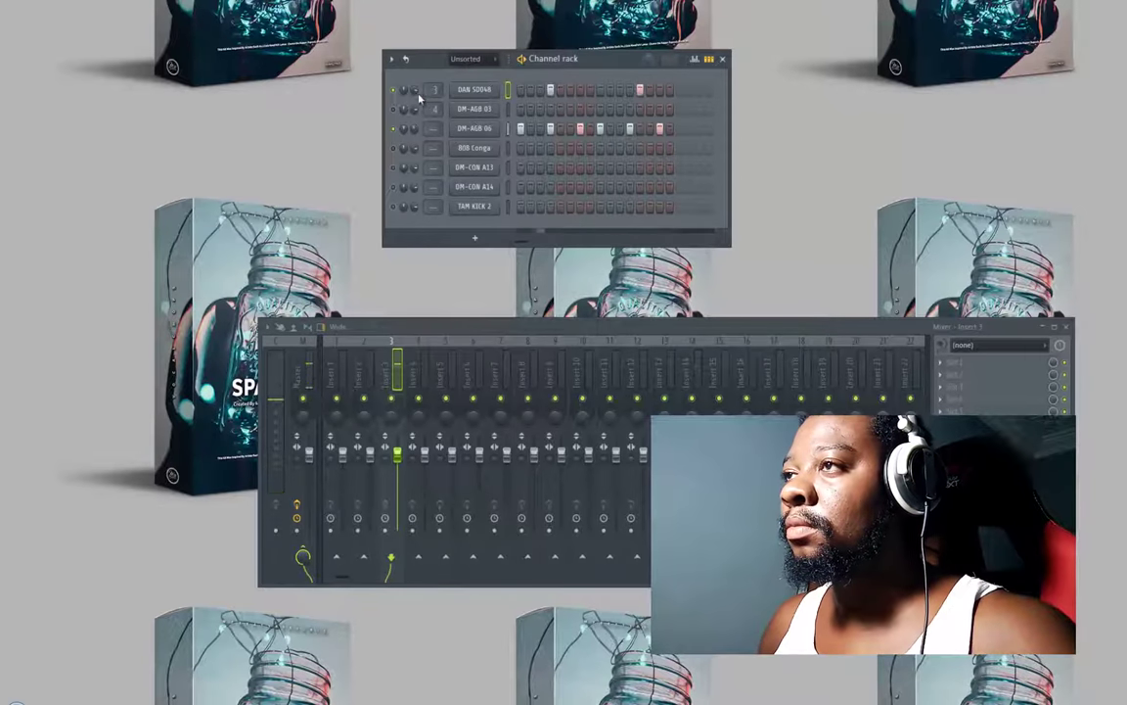
click(466, 113)
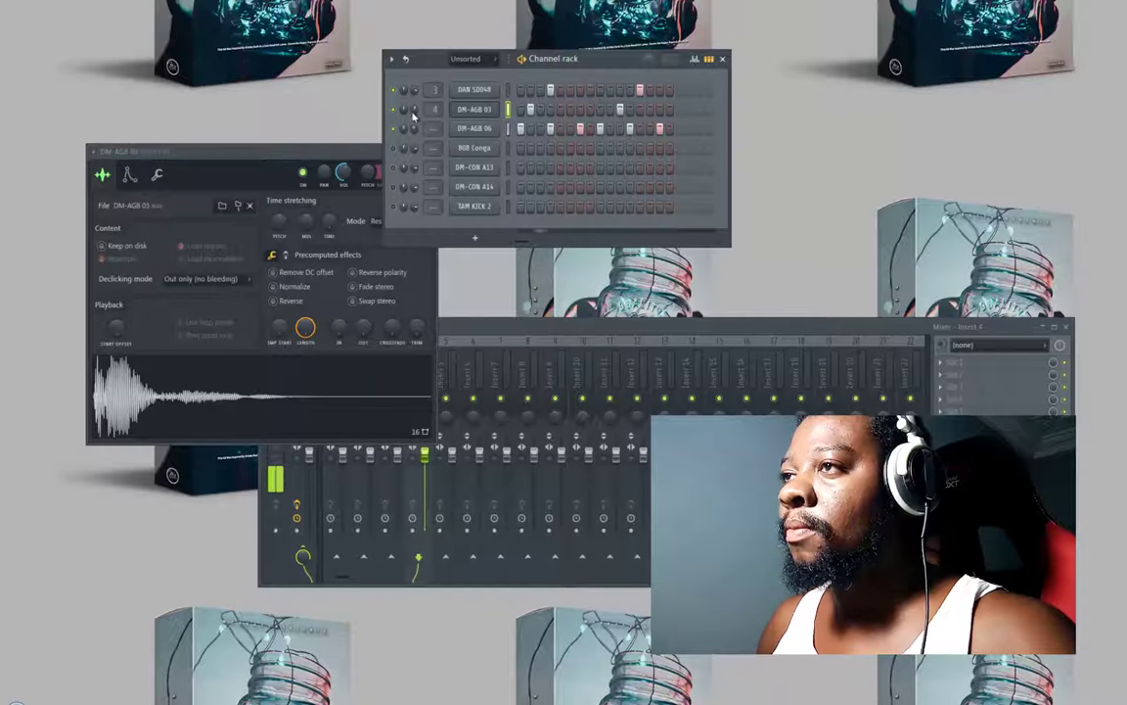
- Place 808 Conga hits on steps 6 and 14, a DM-CON A13 hit on step 10 and a DM-CON A14 hit on step 16
click(569, 148)
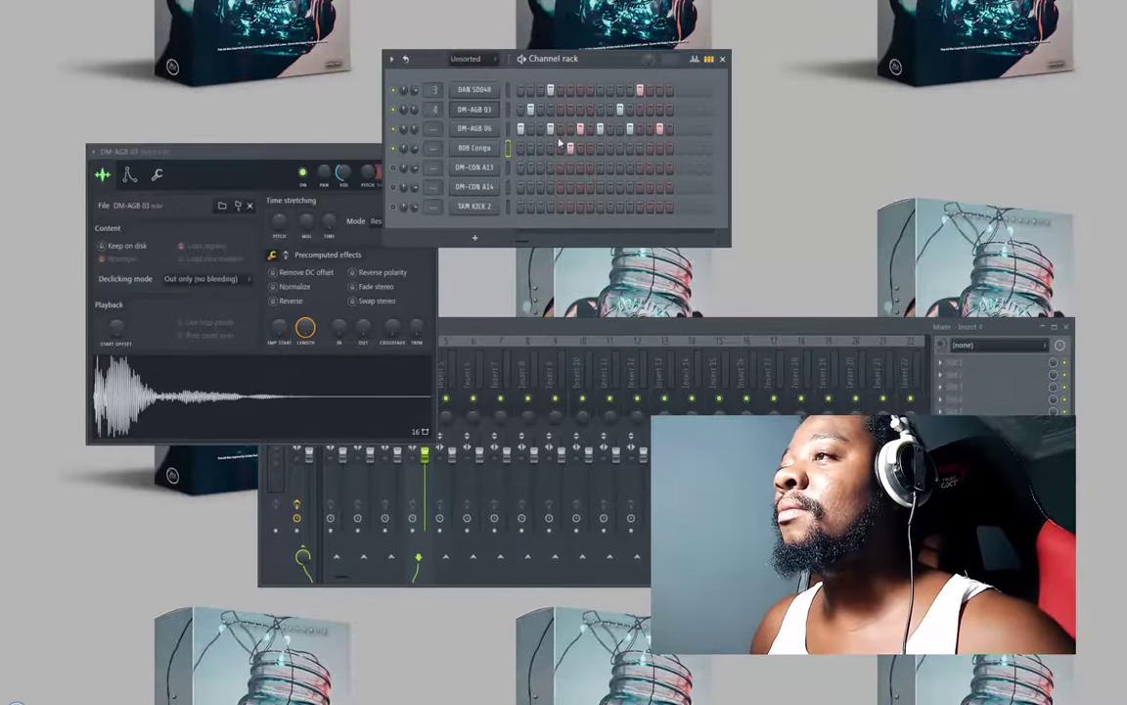
click(610, 148)
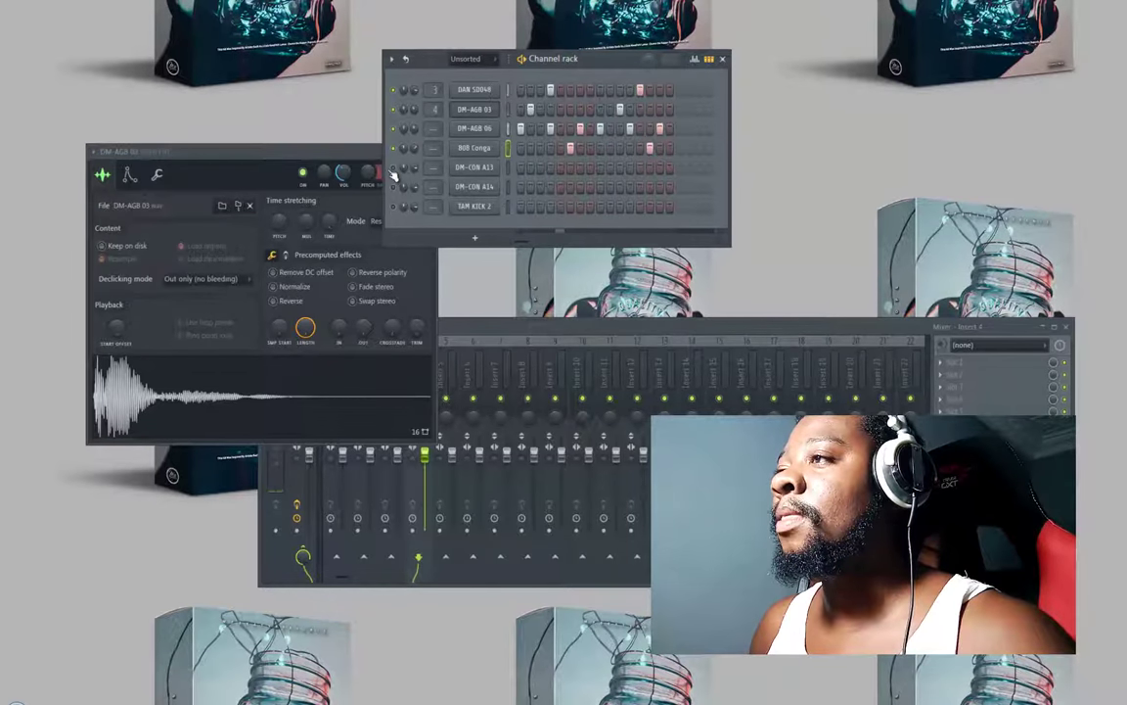
click(620, 167)
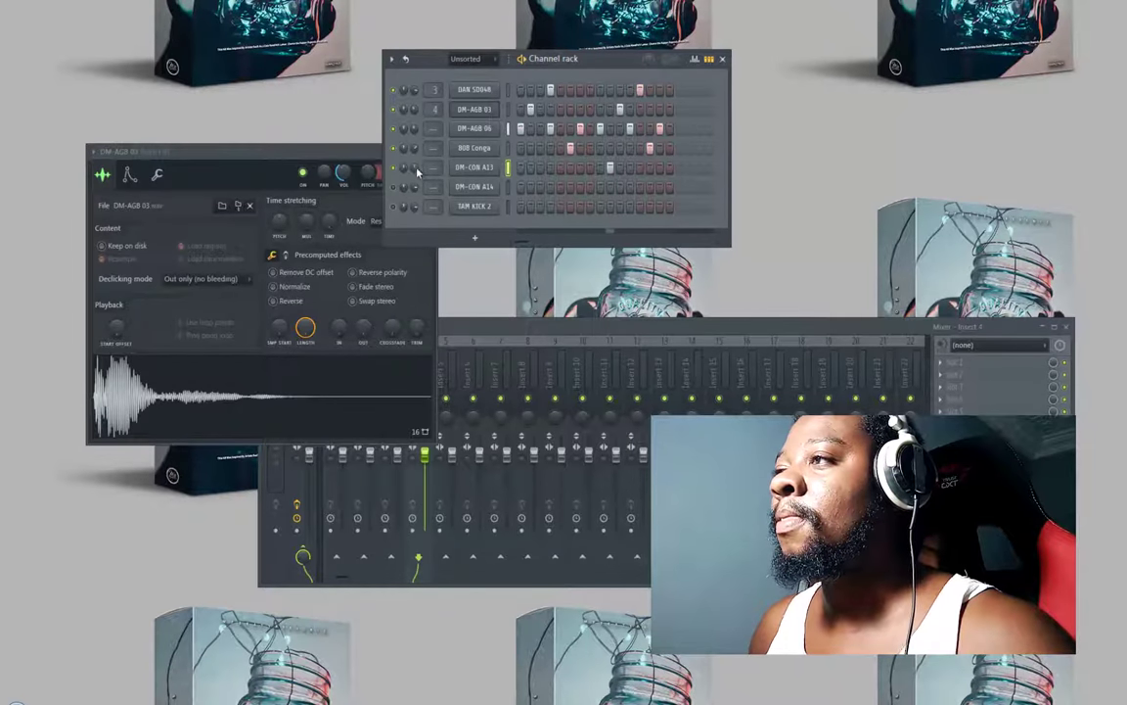
click(670, 187)
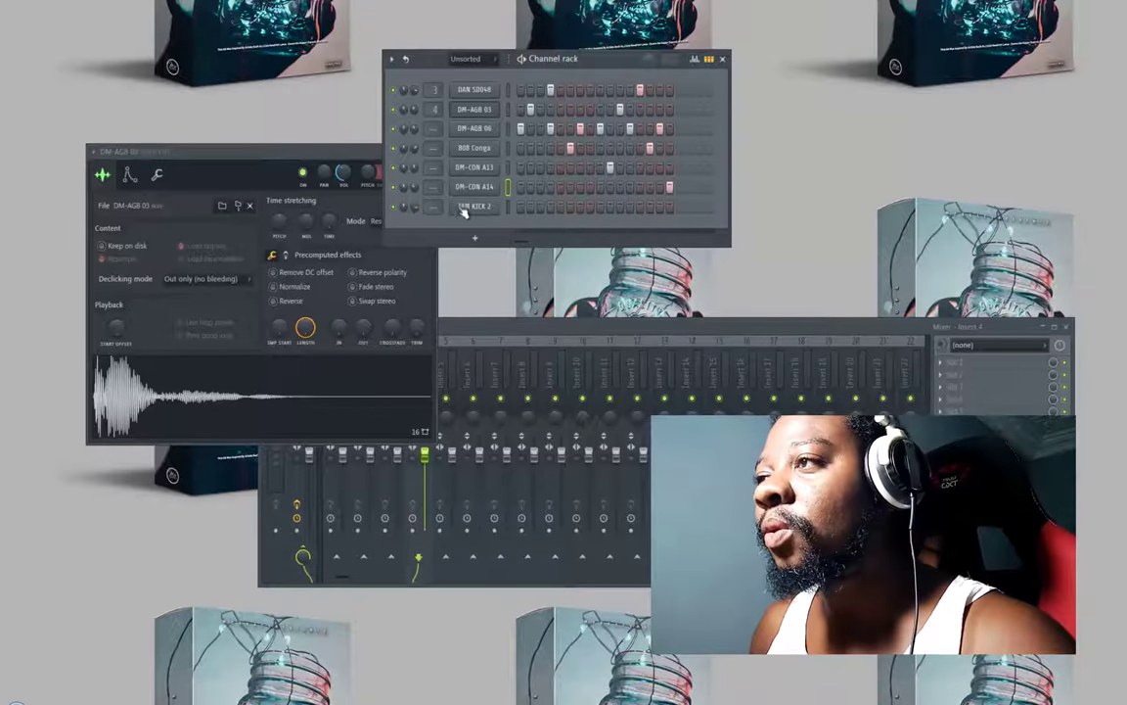
- Place TAM KICK 2 hits on steps 1 and 10, and try additional hits on steps 11 and 12
click(521, 207)
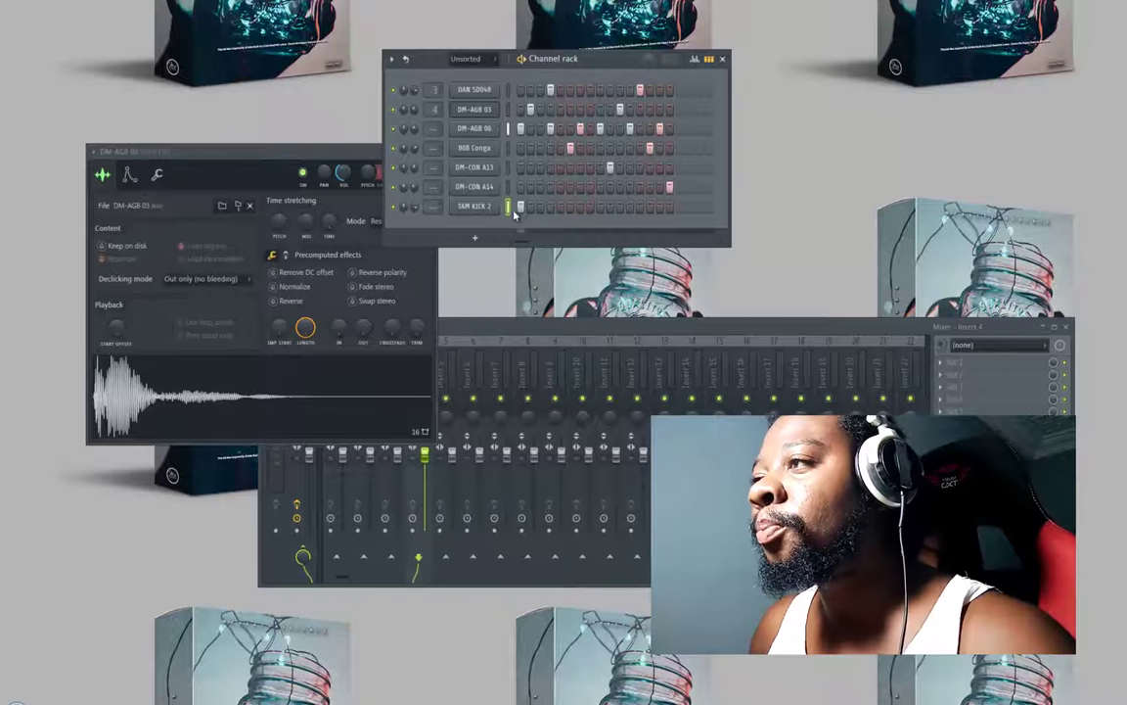
click(611, 206)
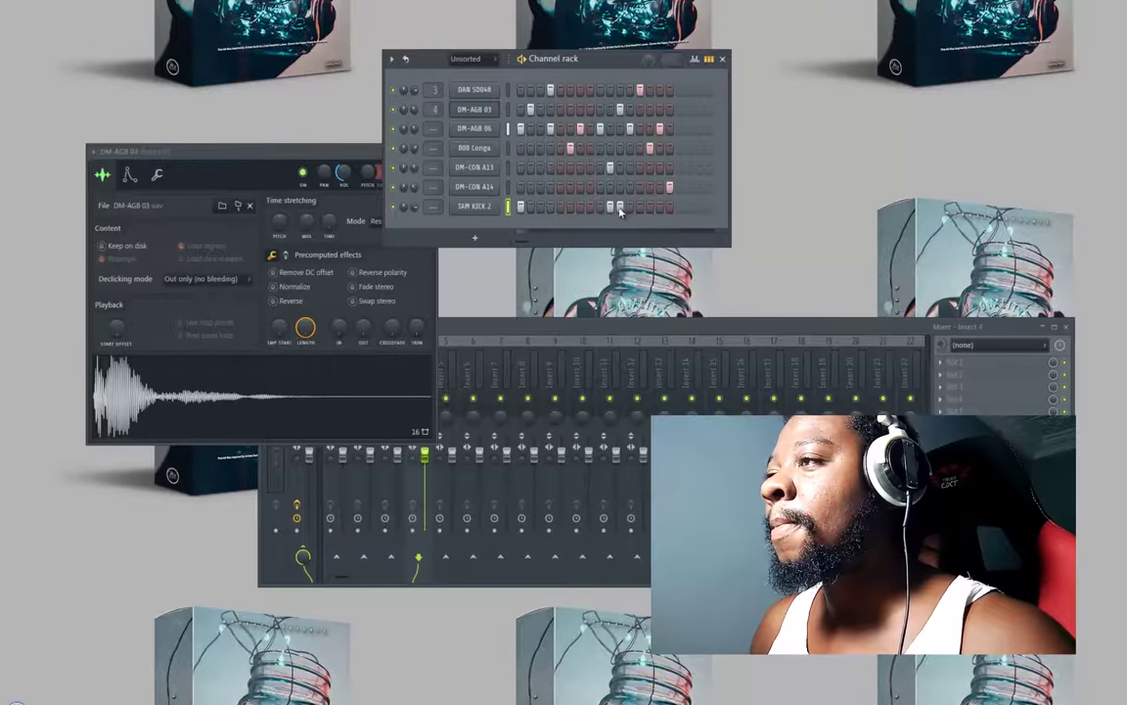
click(619, 207)
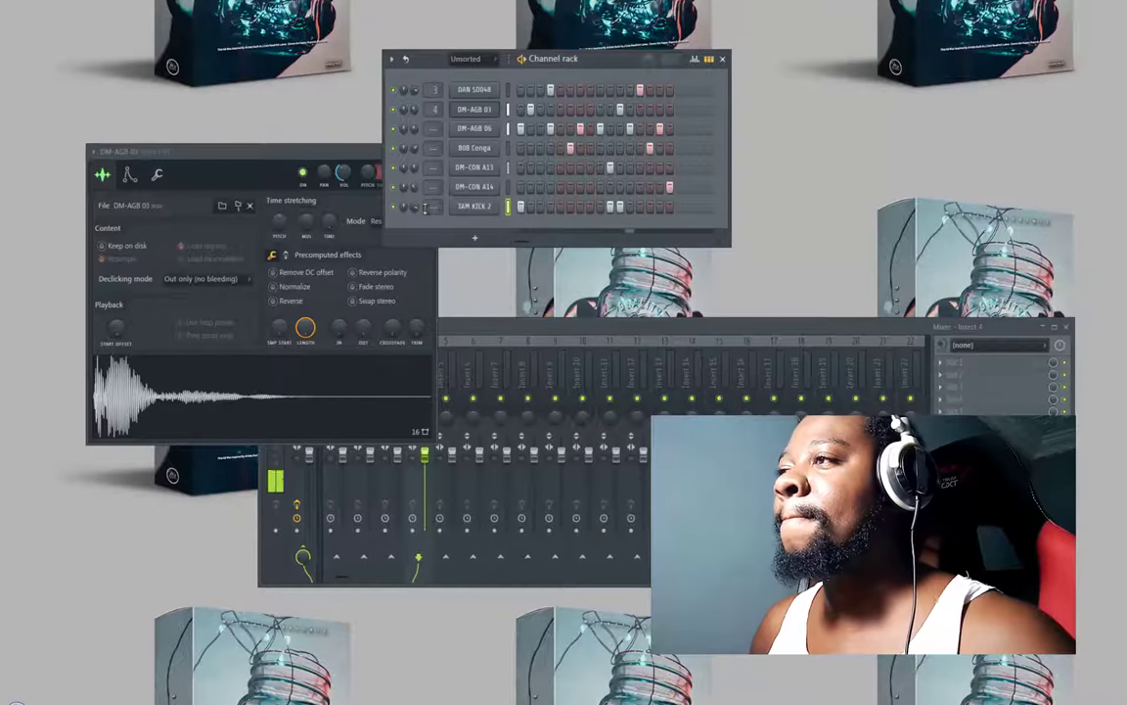
click(610, 206)
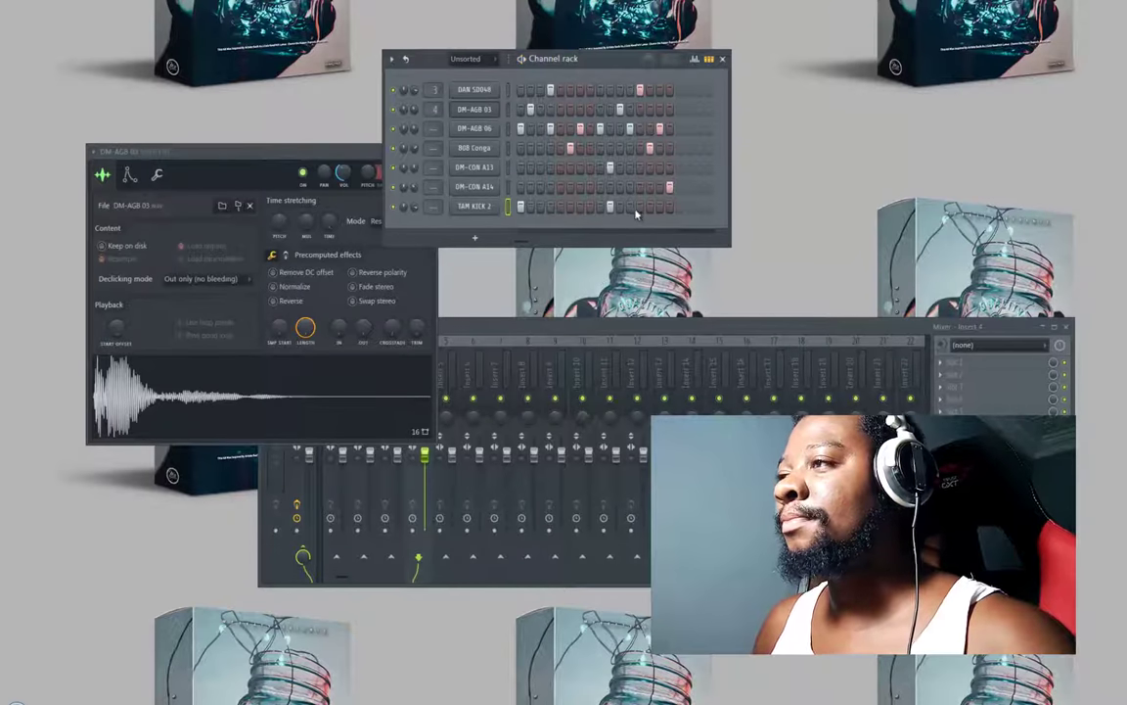
click(631, 208)
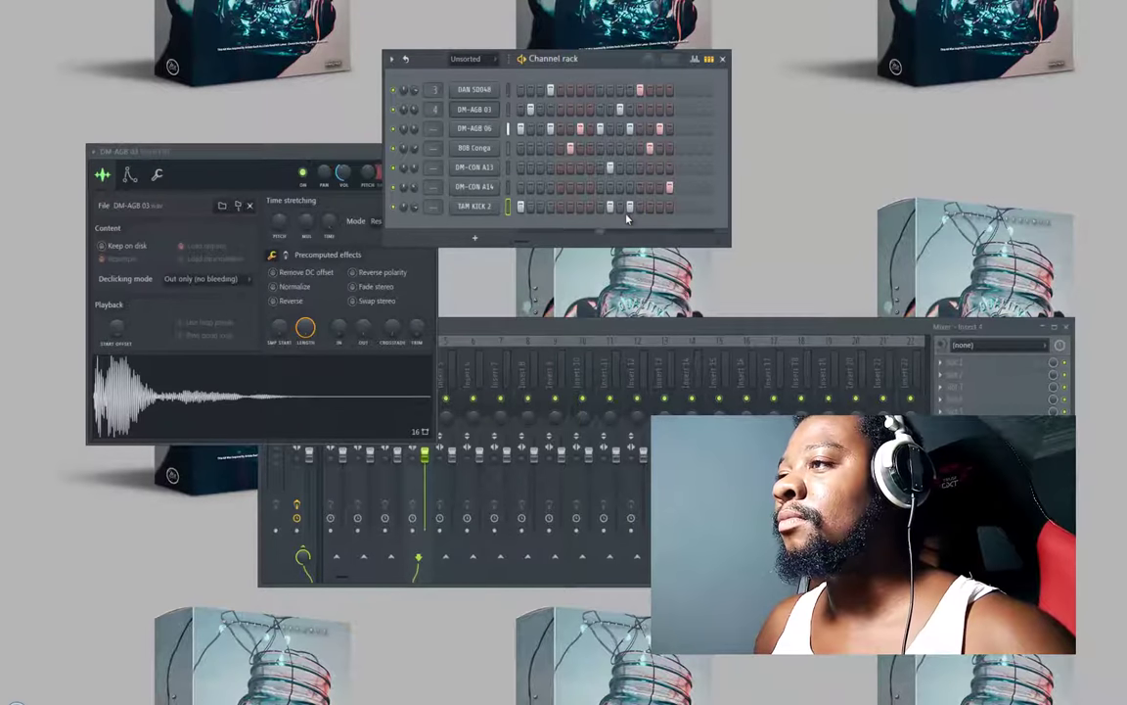
click(620, 207)
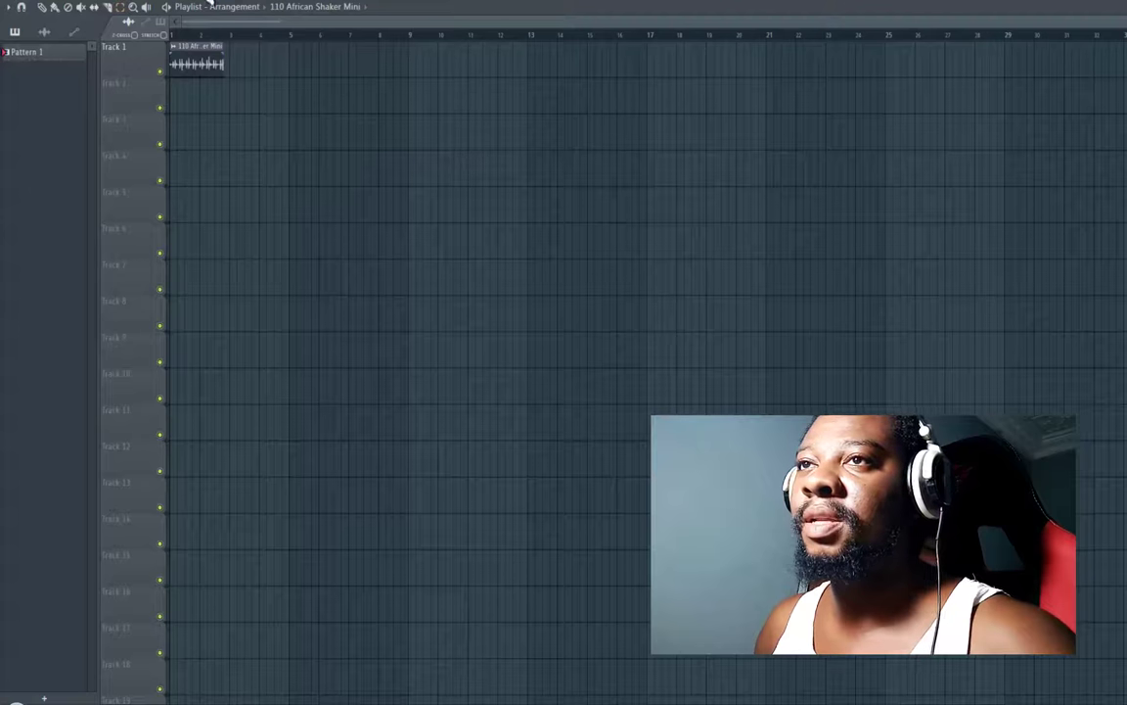
- Choose Pattern 1 as the clip to draw and place it on Track 2 at bar 1 in the playlist
click(42, 7)
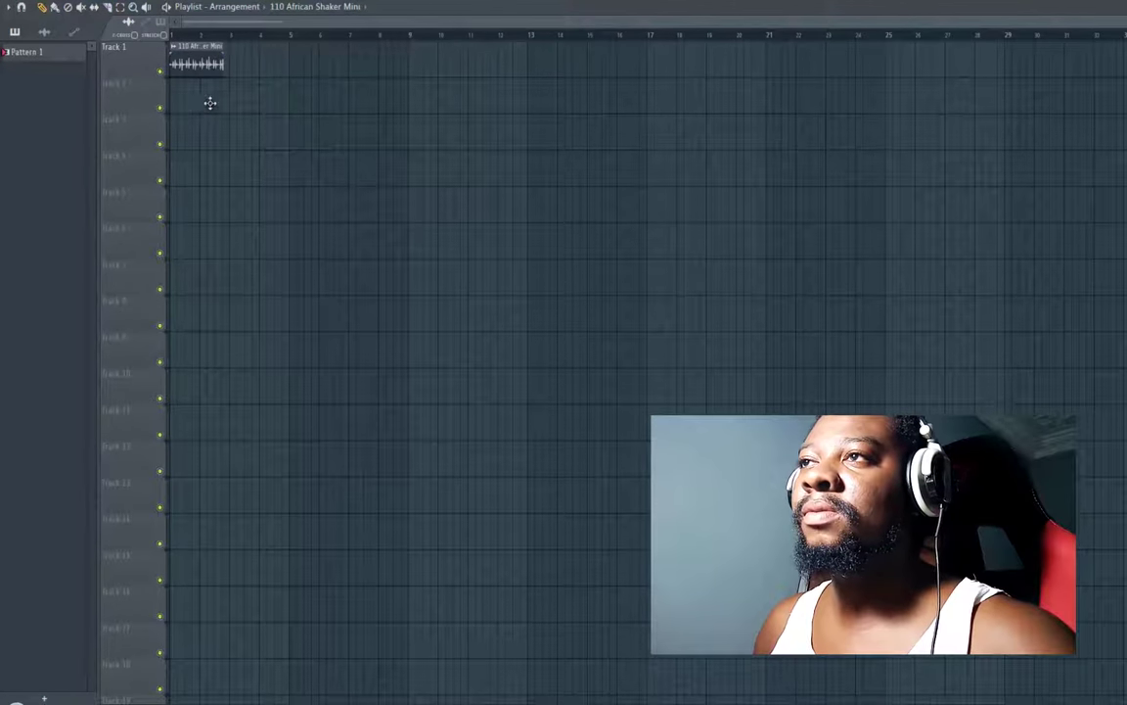
click(199, 107)
right_click(213, 105)
click(336, 8)
click(312, 56)
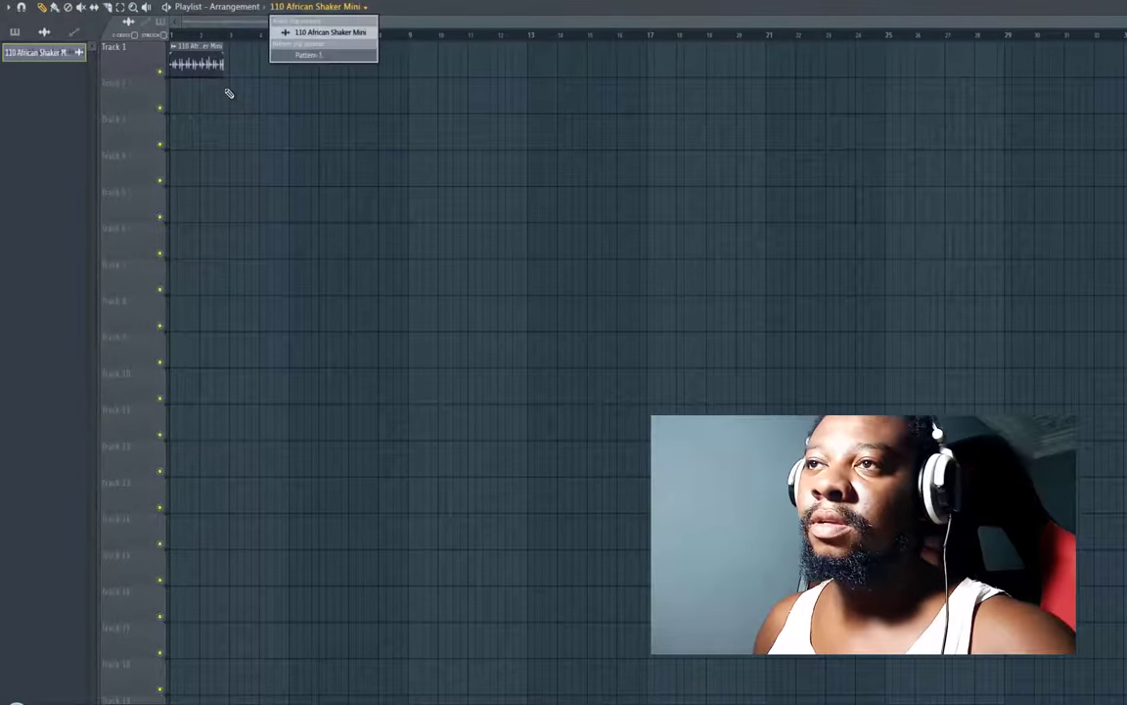
click(184, 101)
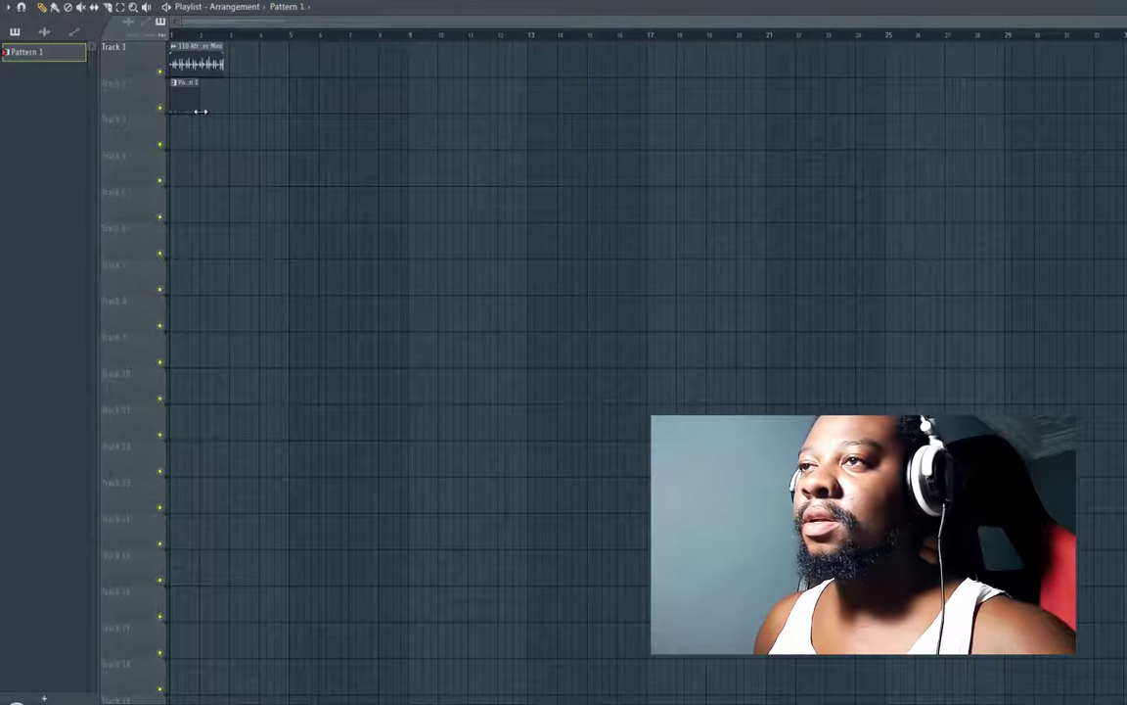
click(202, 103)
- Time-stretch the 110 African Shaker Mini loop on Track 1 so that it spans exactly two bars
double_click(200, 64)
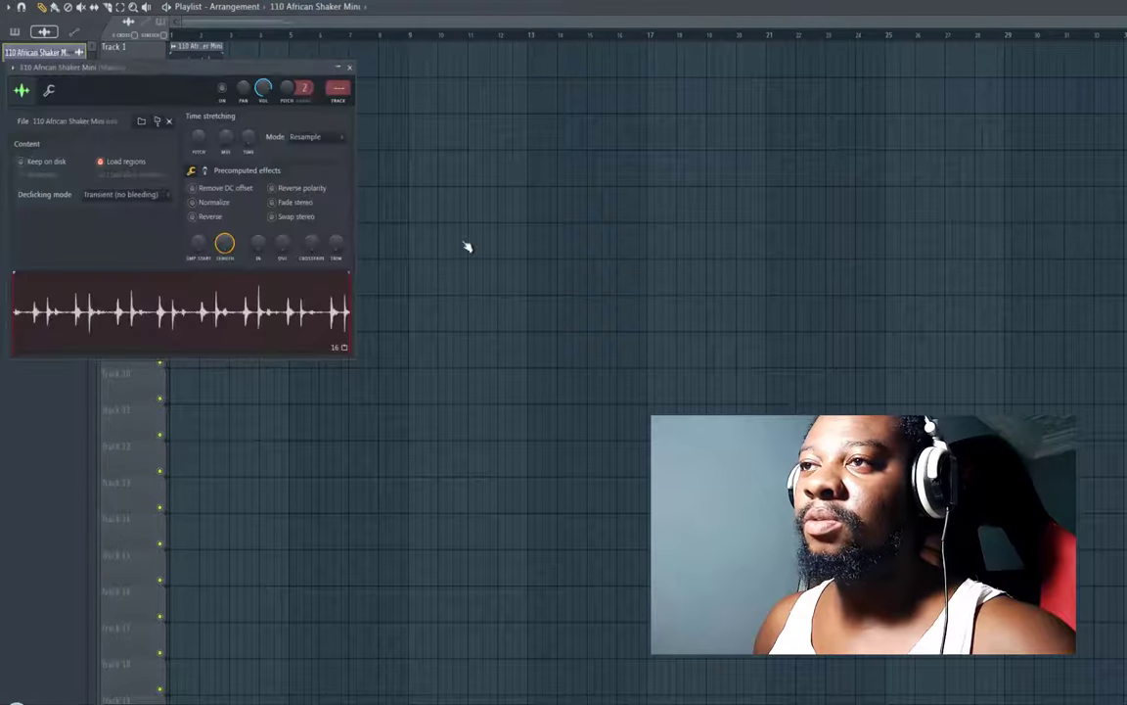
right_click(253, 144)
click(254, 147)
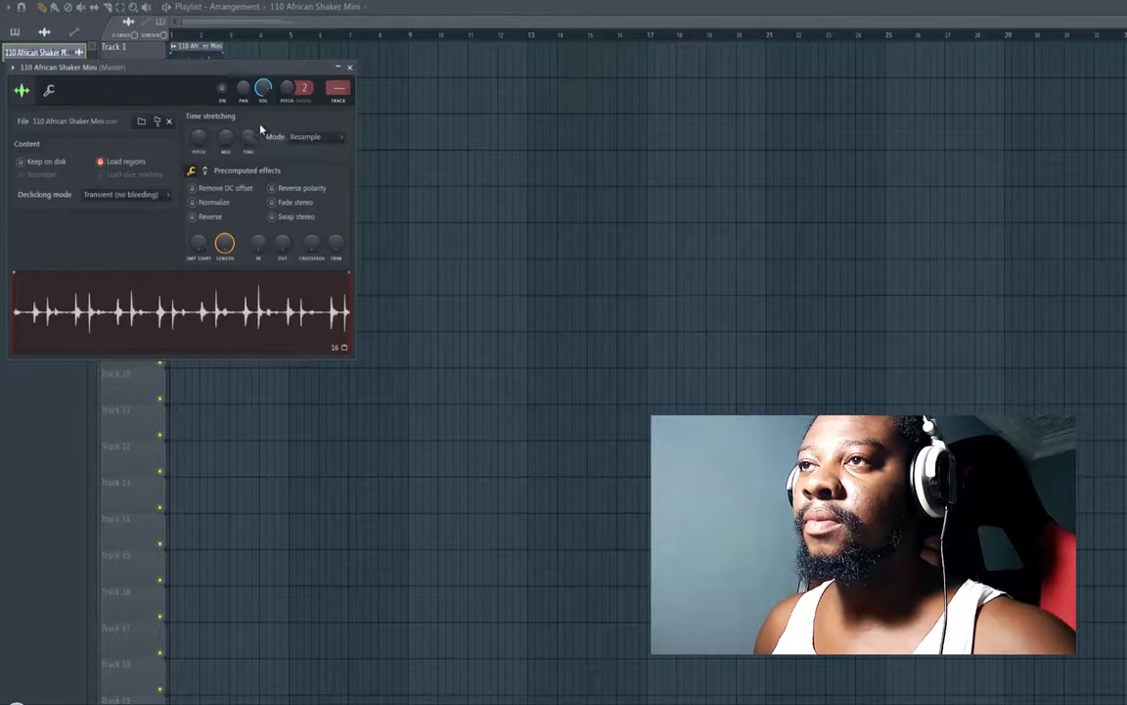
drag(259, 126, 262, 184)
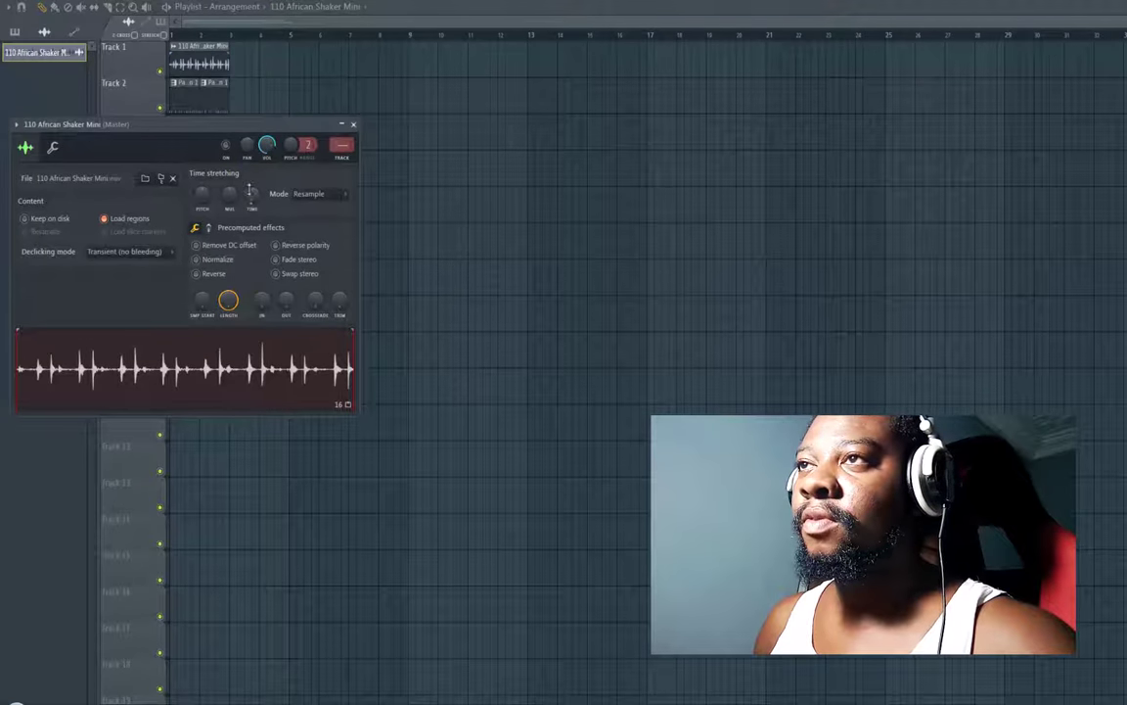
click(353, 125)
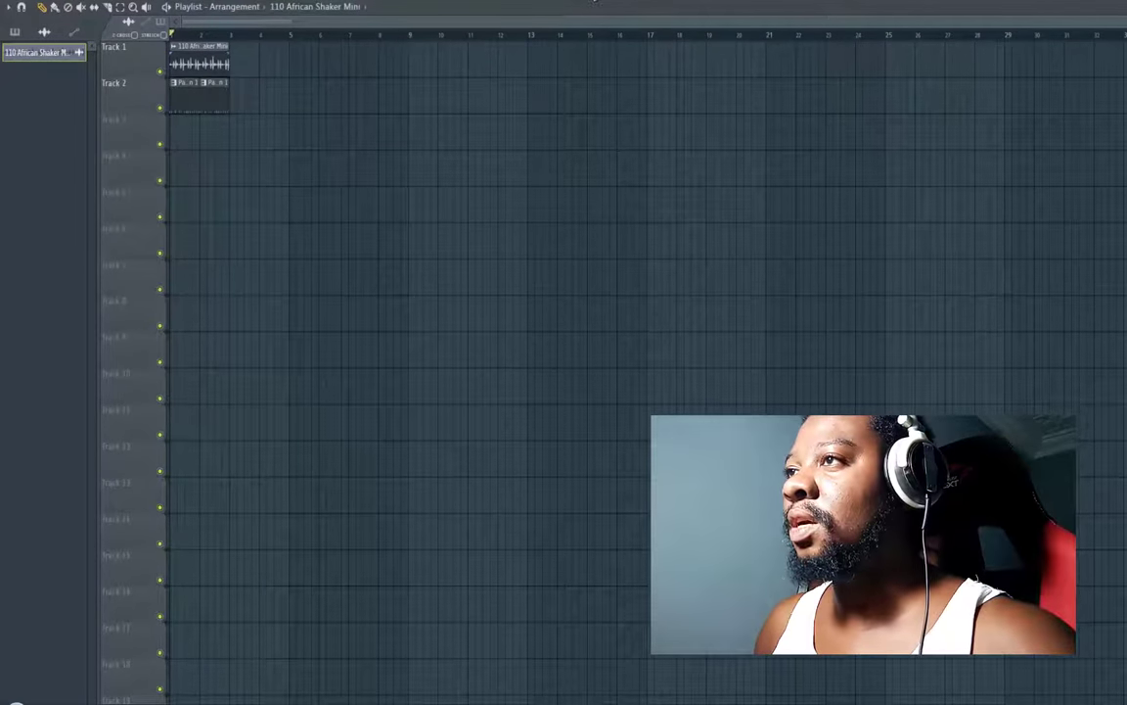
- Play back the two-bar playlist arrangement of the shaker loop and Pattern 1 clips to check the groove
key(F6)
click(395, 91)
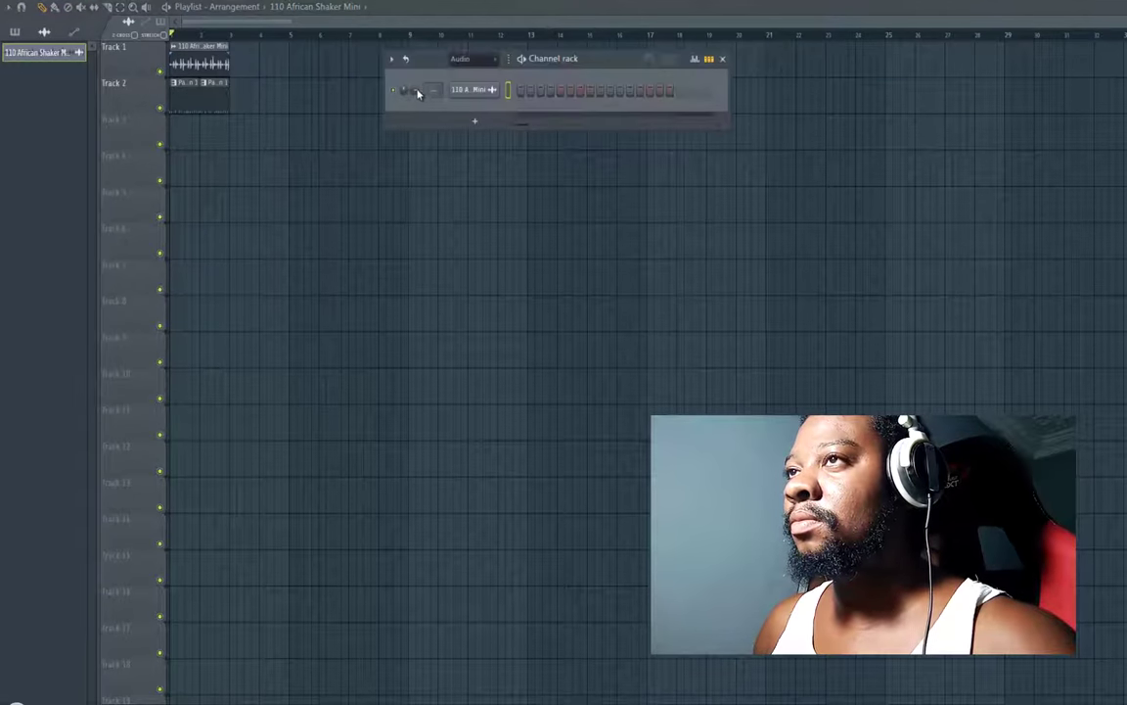
key(space)
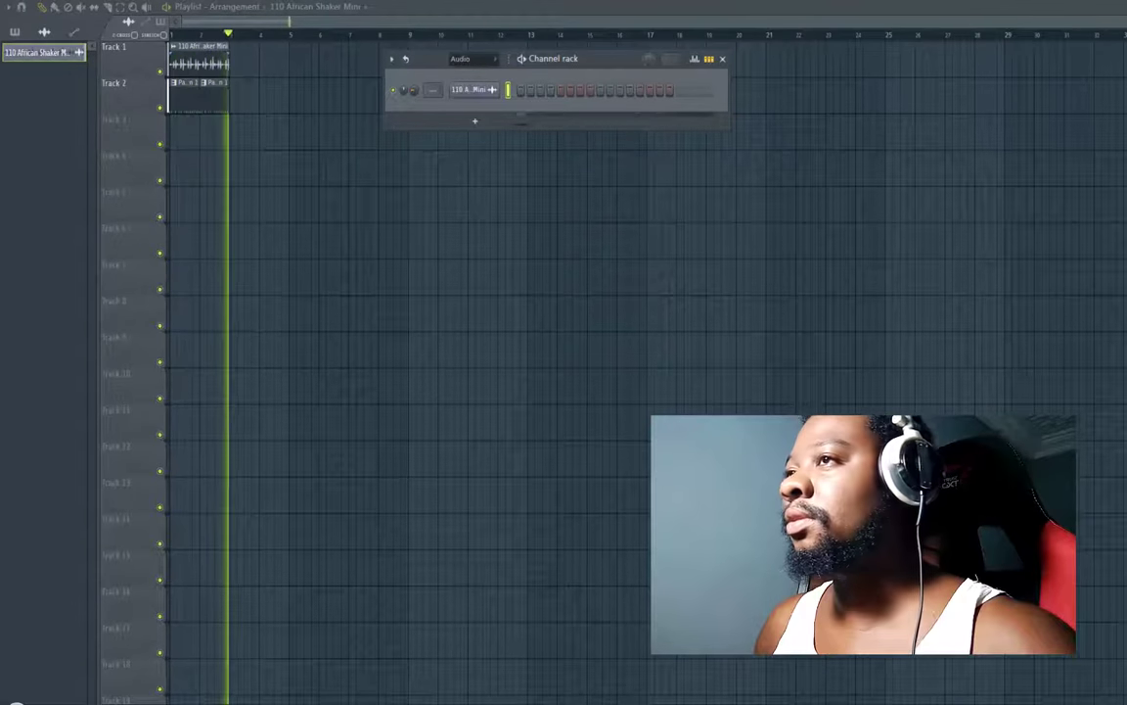
click(723, 59)
scroll(754, 17, up, 2)
drag(753, 16, 655, 16)
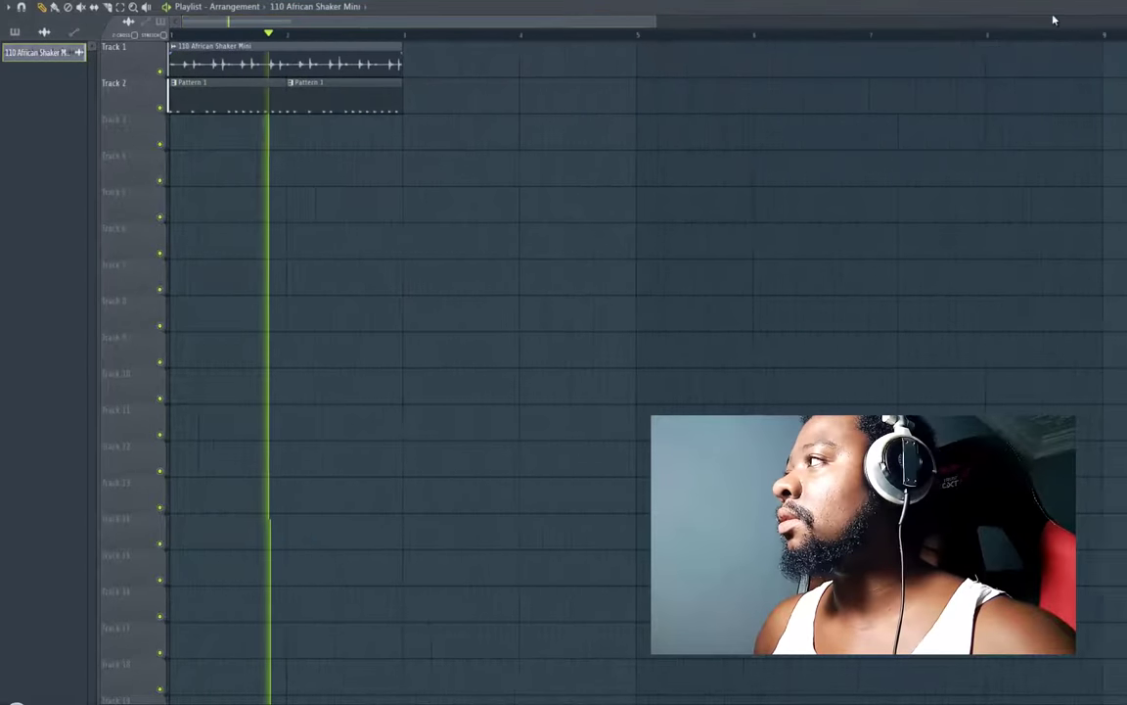
key(F5)
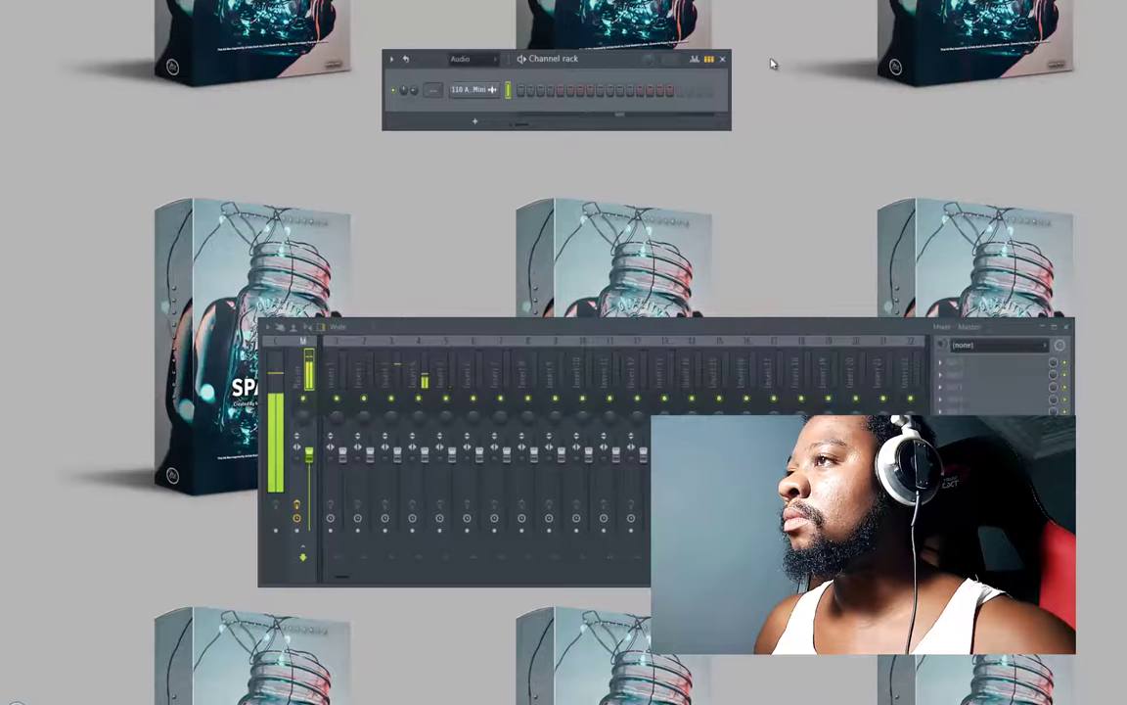
click(723, 60)
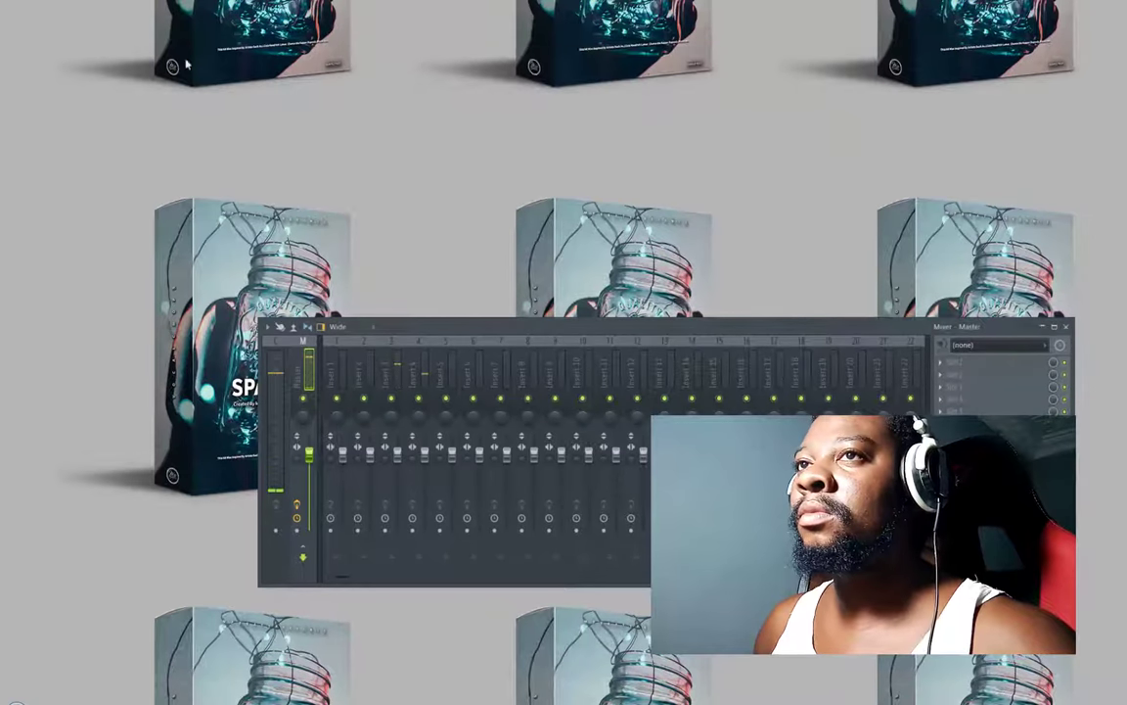
- Save the current project and open the recent project Zlatan 1.flp
click(14, 2)
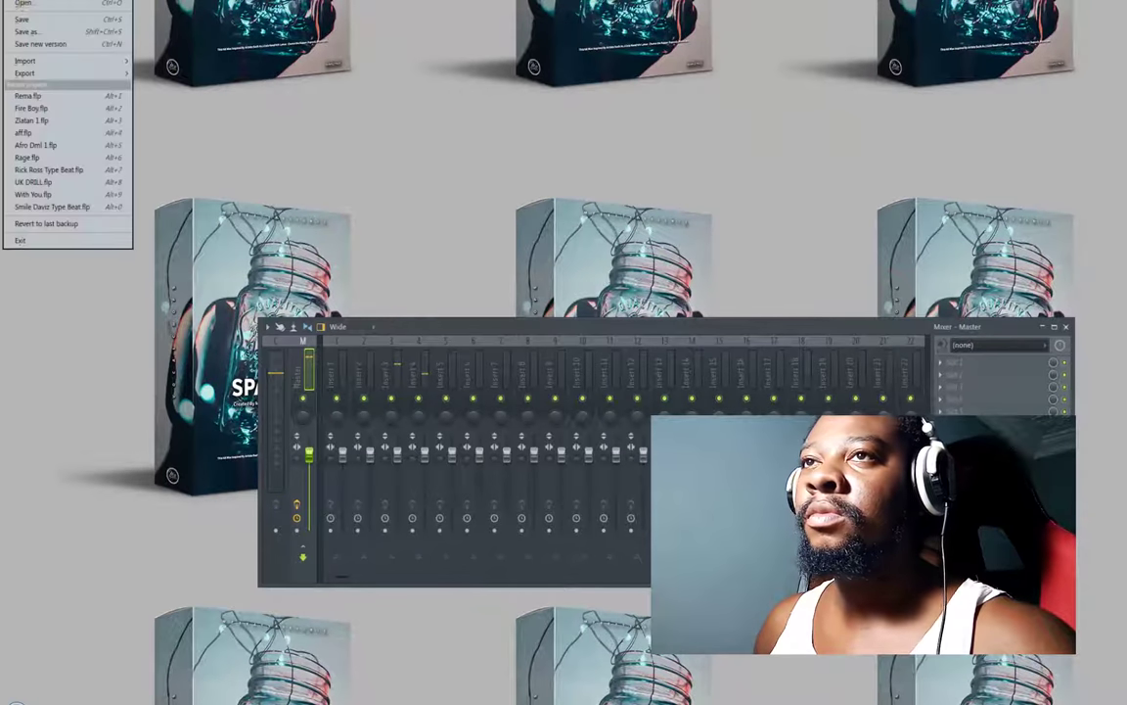
click(19, 17)
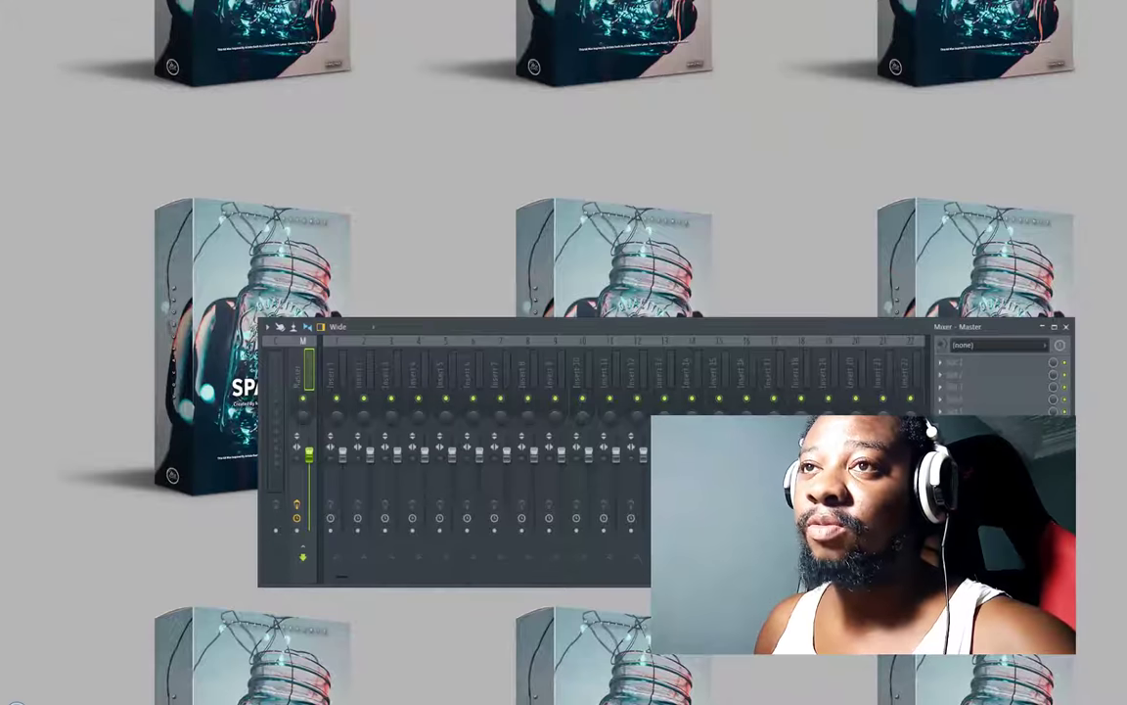
click(14, 2)
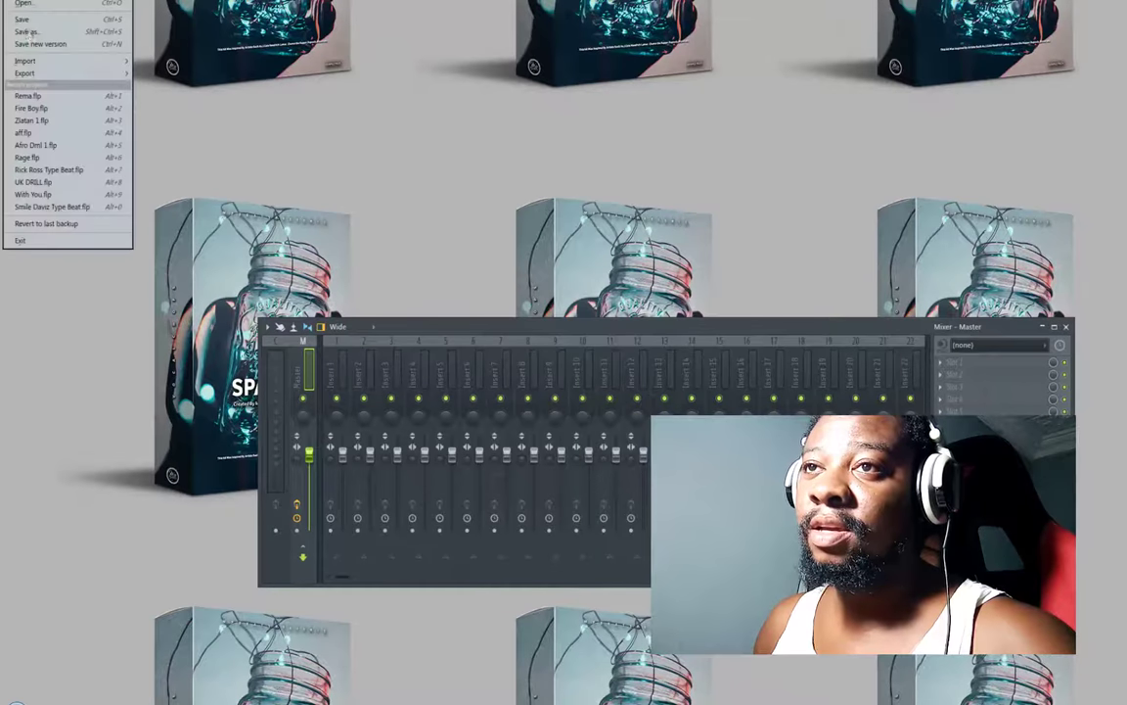
click(29, 119)
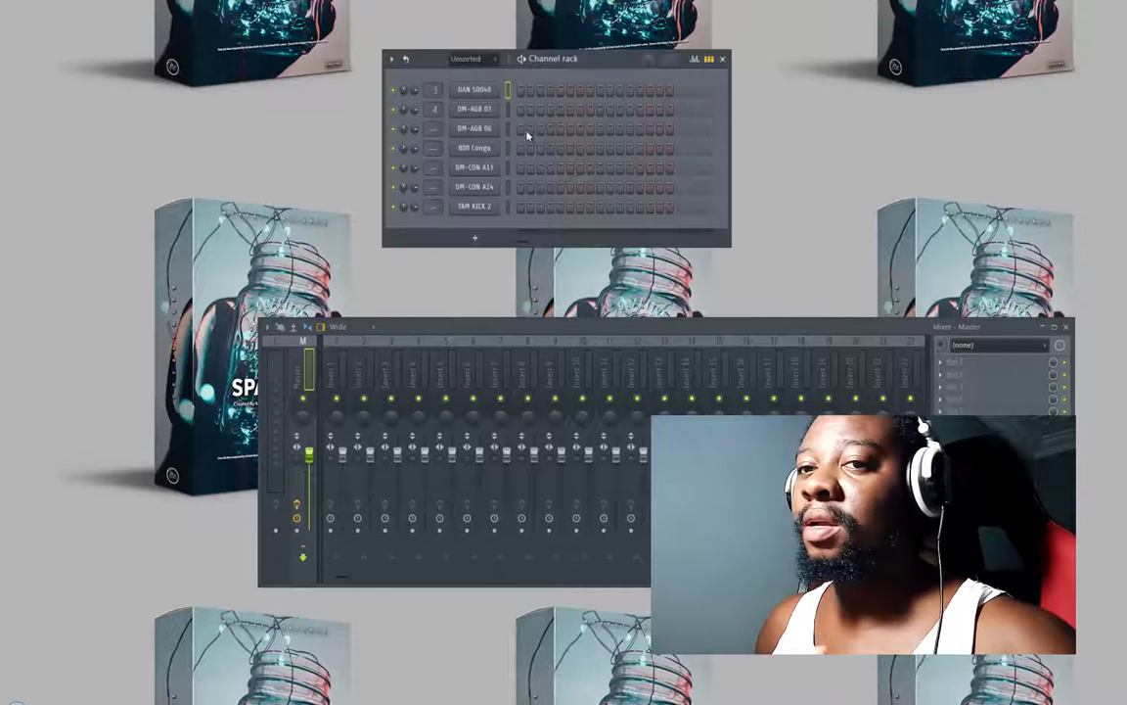
- Solo the DM-AGB 06 channel and place hits on steps 1 and 4, trying step 5 as an alternative
right_click(395, 129)
click(403, 137)
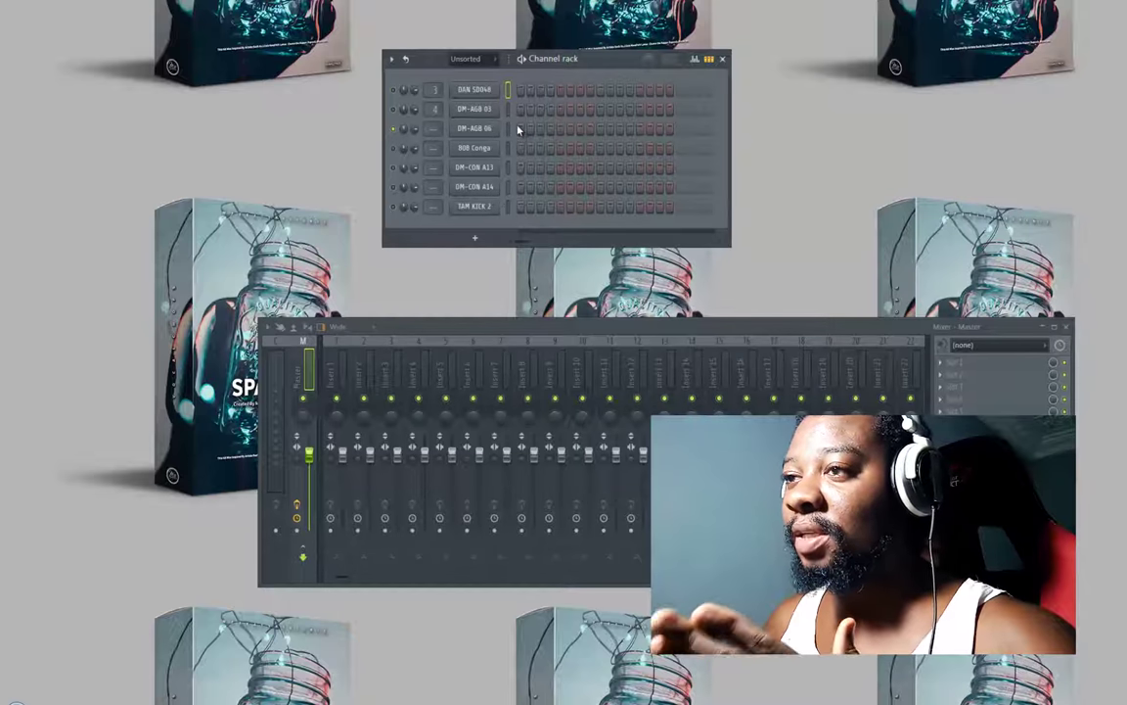
click(488, 131)
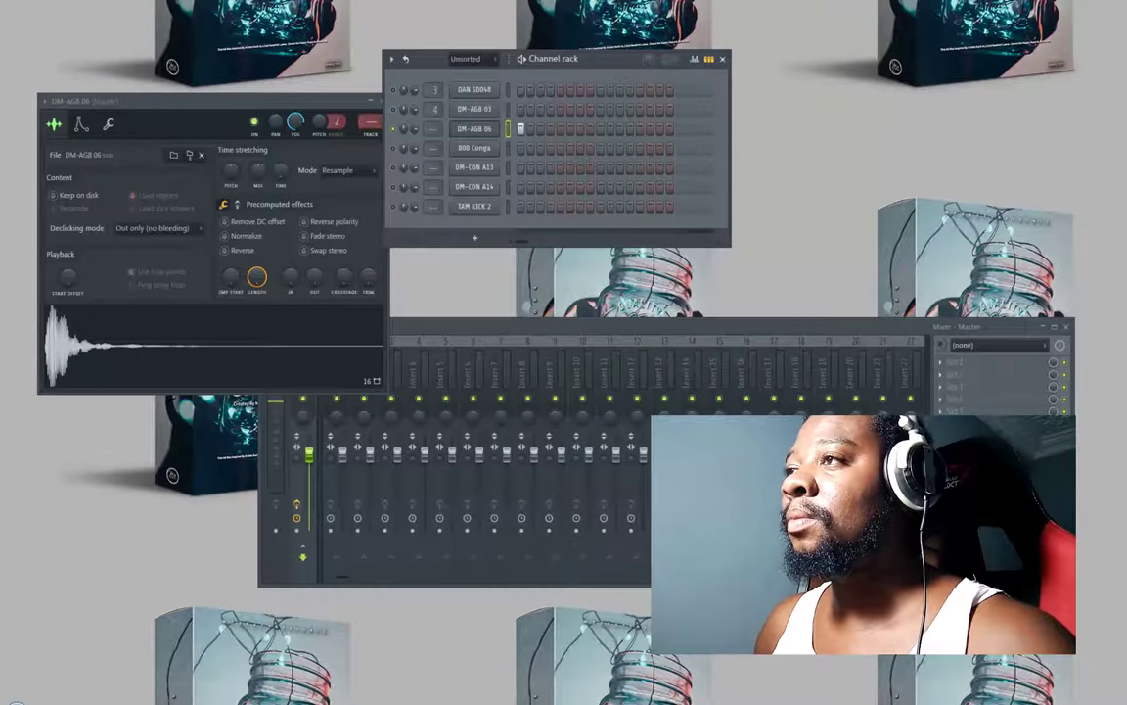
click(550, 129)
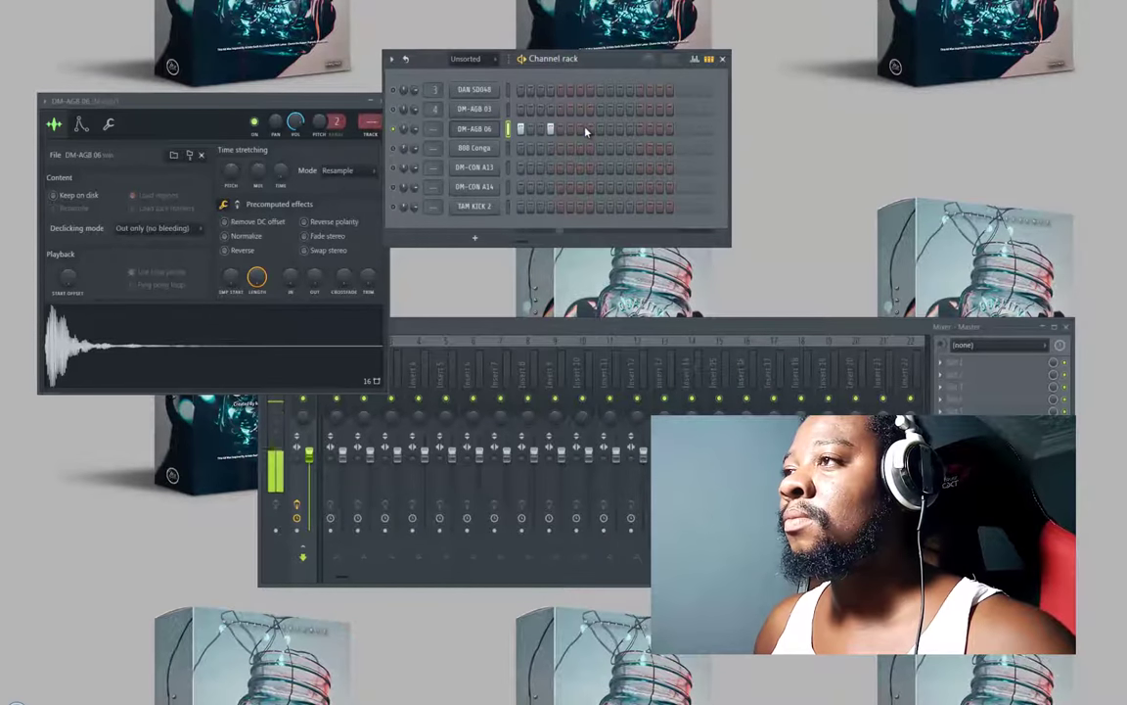
right_click(552, 130)
click(561, 130)
right_click(562, 131)
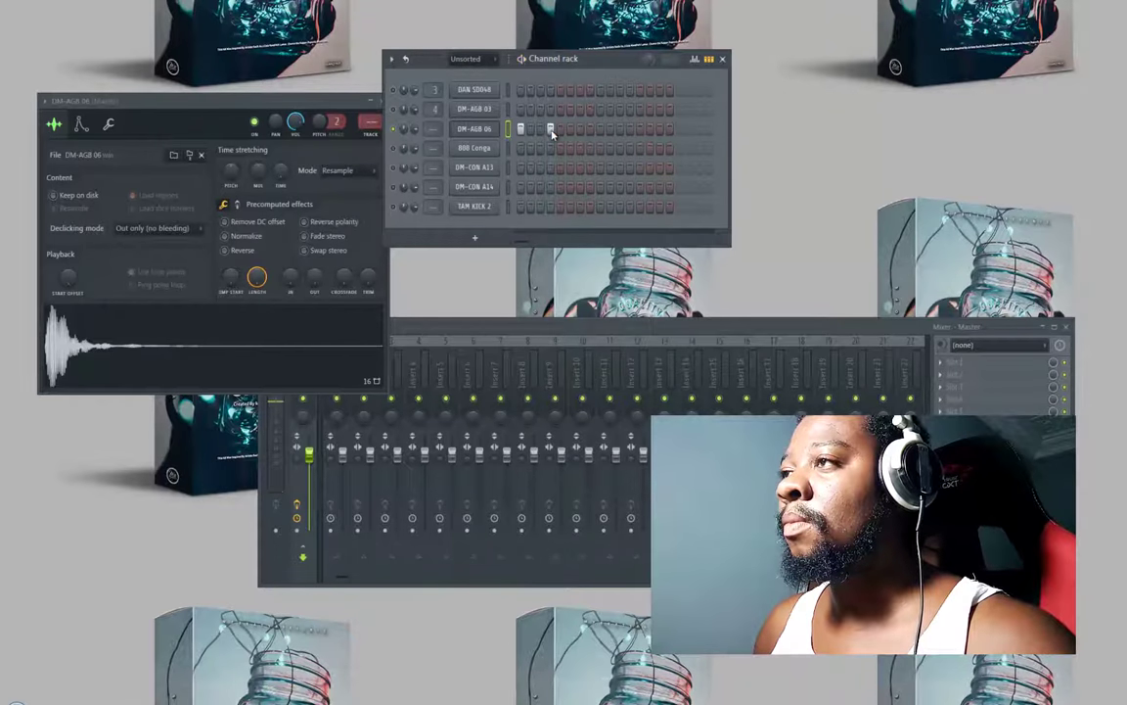
- Place further DM-AGB 06 hits on steps 7, 9, 12 and 15
click(579, 129)
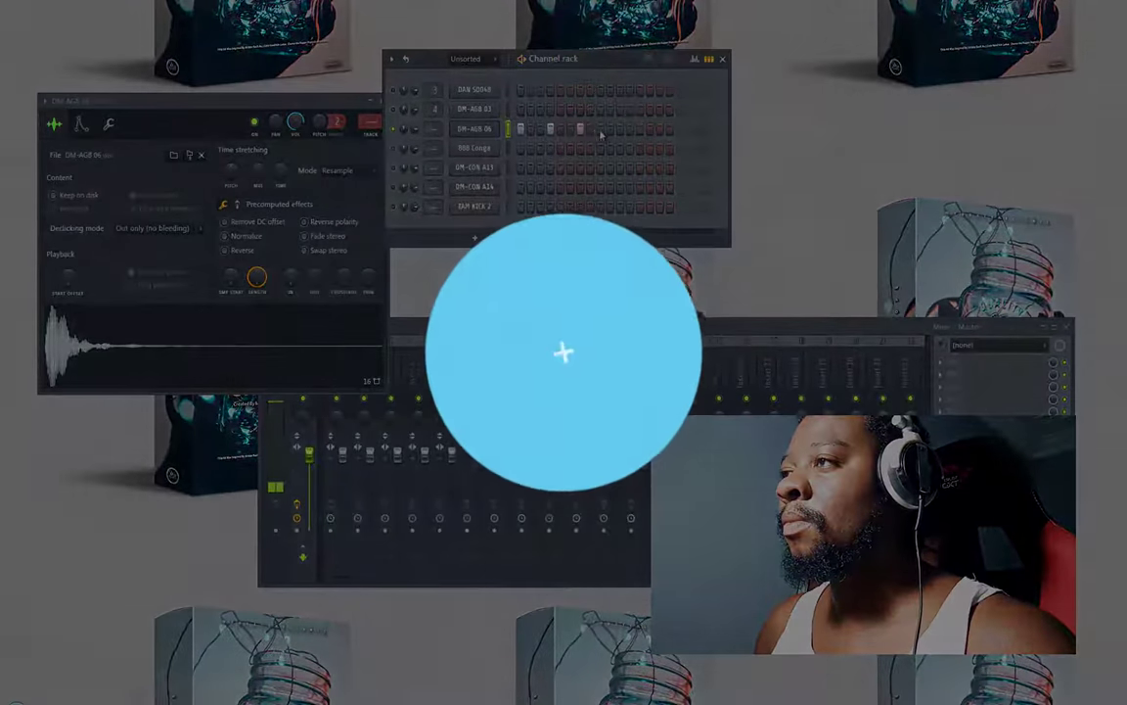
click(600, 129)
click(629, 129)
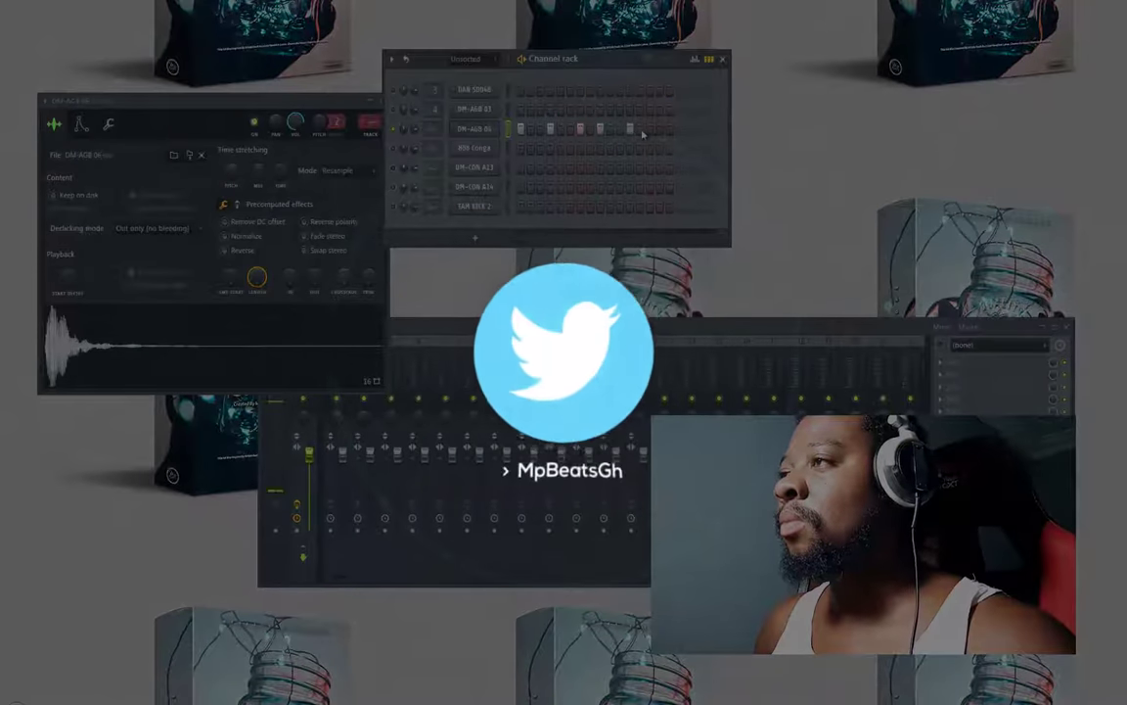
click(660, 129)
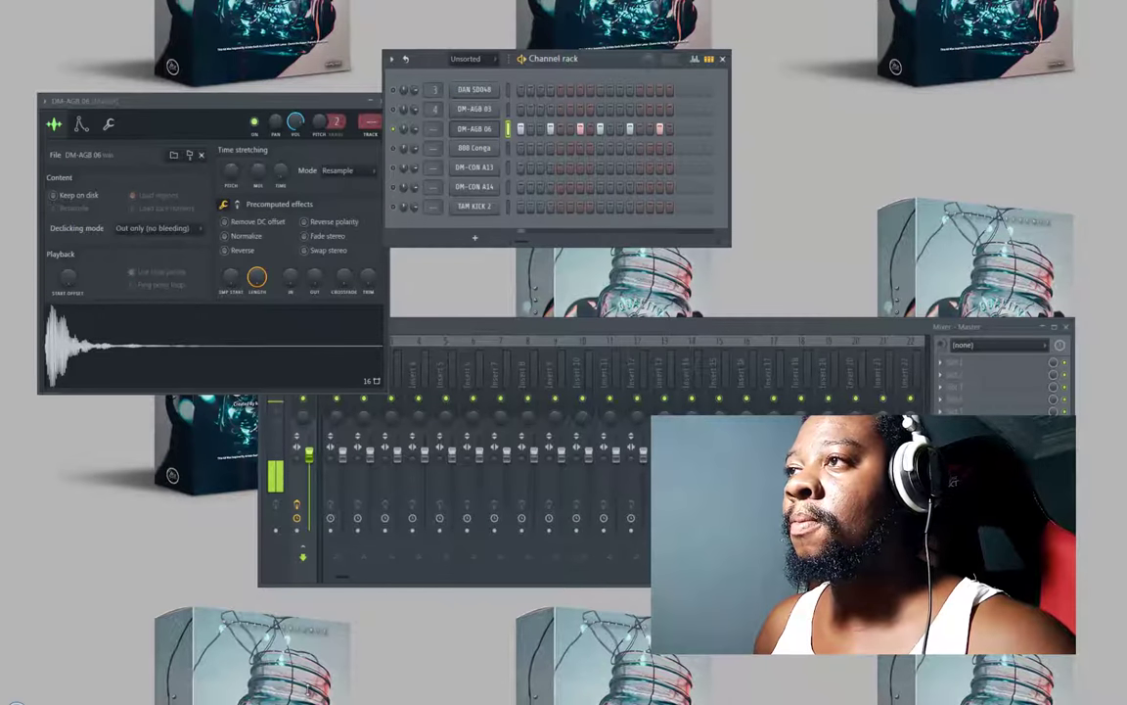
- Add a fade-out to the DM-AGB 06 sample to shorten its tail
click(487, 130)
click(487, 131)
drag(316, 290, 318, 283)
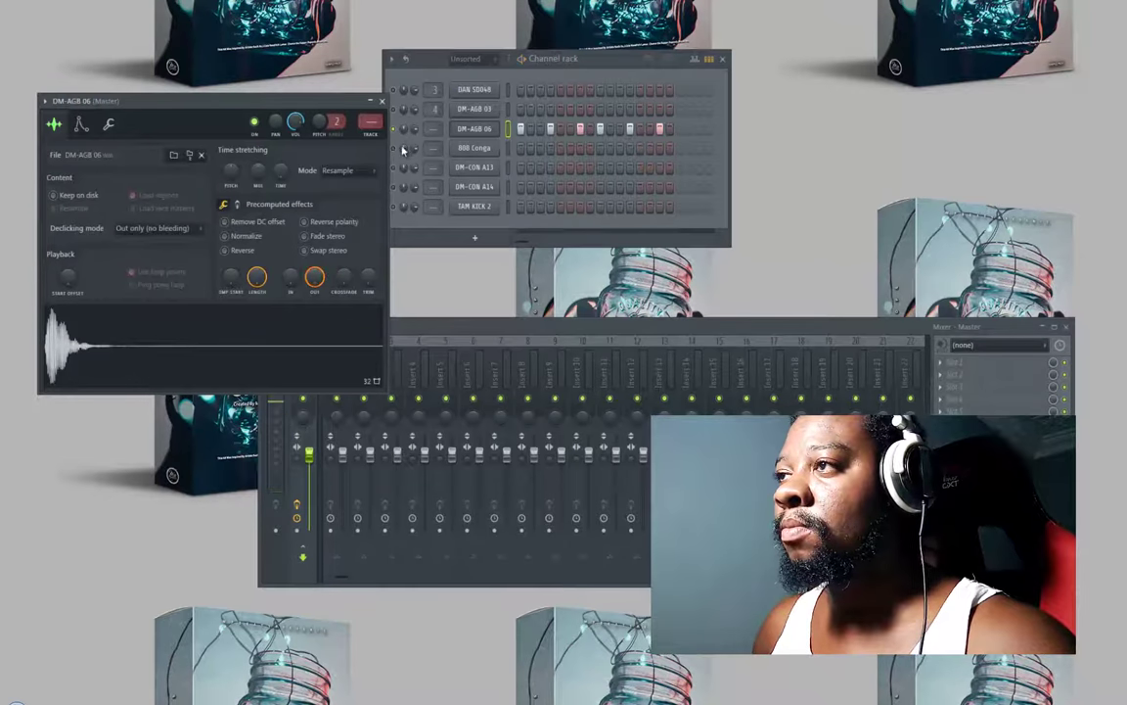
- Place 808 Conga hits on steps 6 and 14, a DM-CON A13 hit on step 2 and DM-CON A14 hits on steps 9 and 11
click(570, 147)
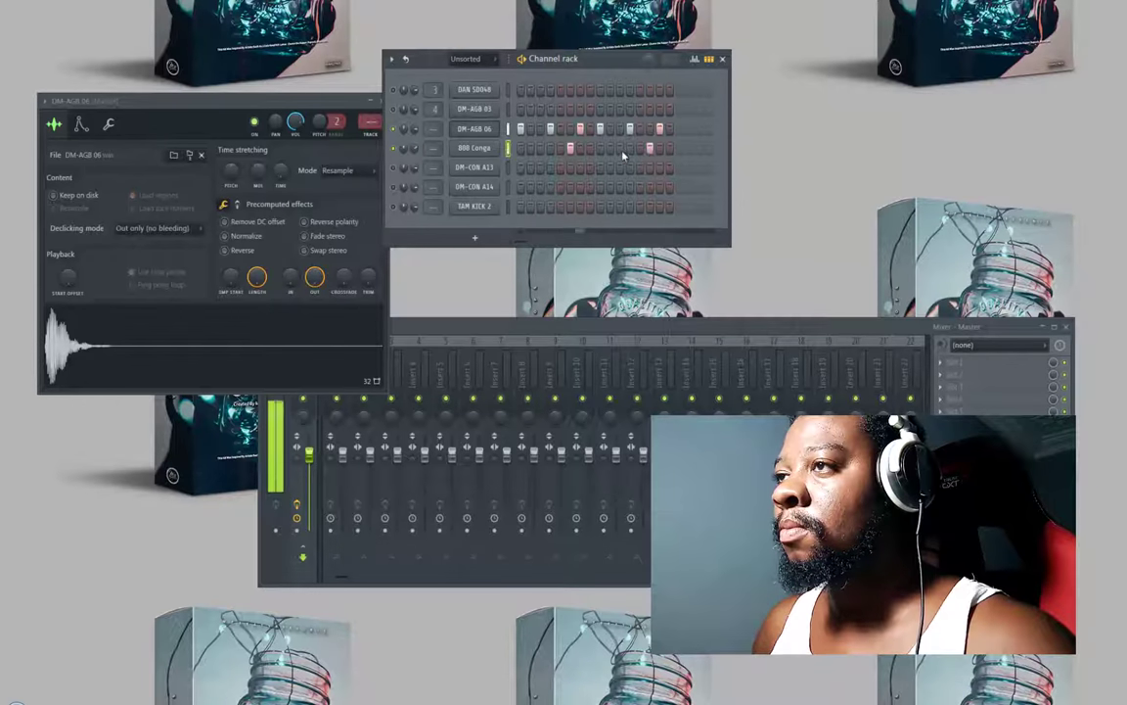
click(529, 167)
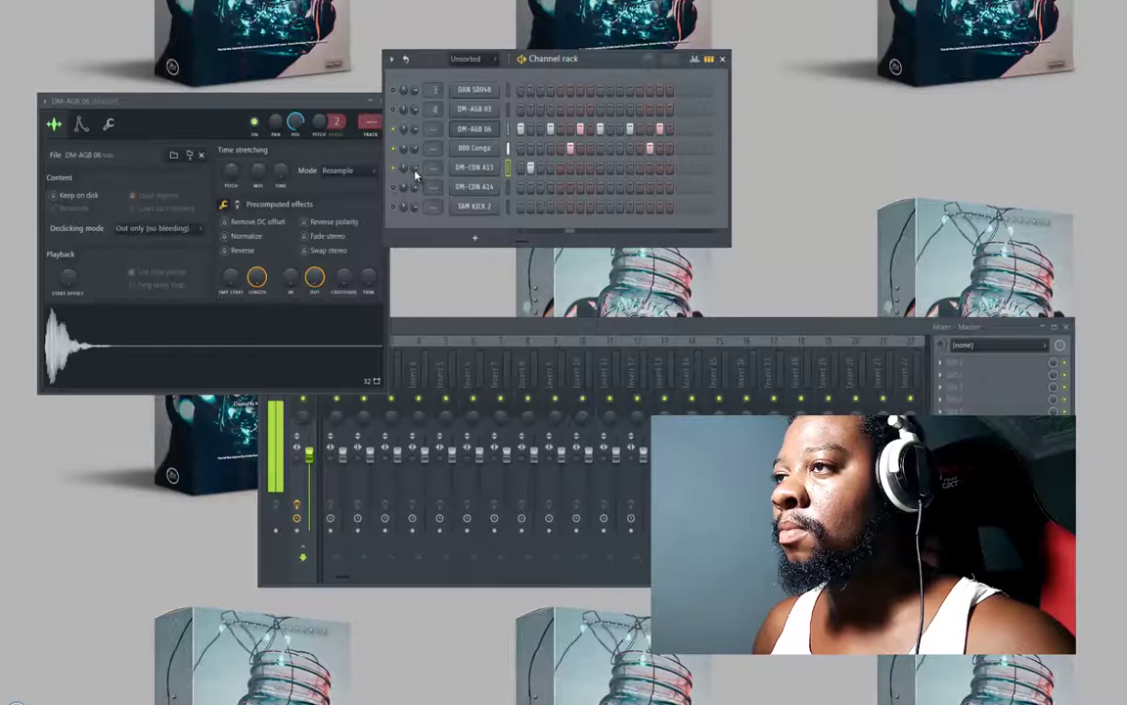
click(619, 188)
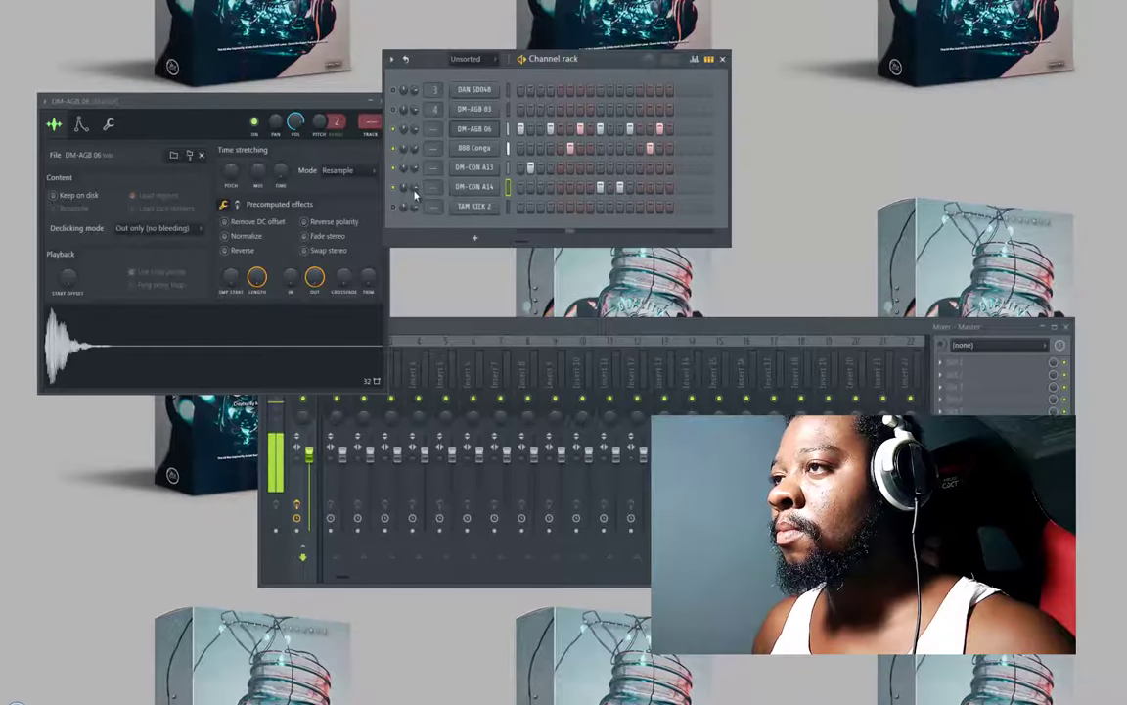
click(476, 187)
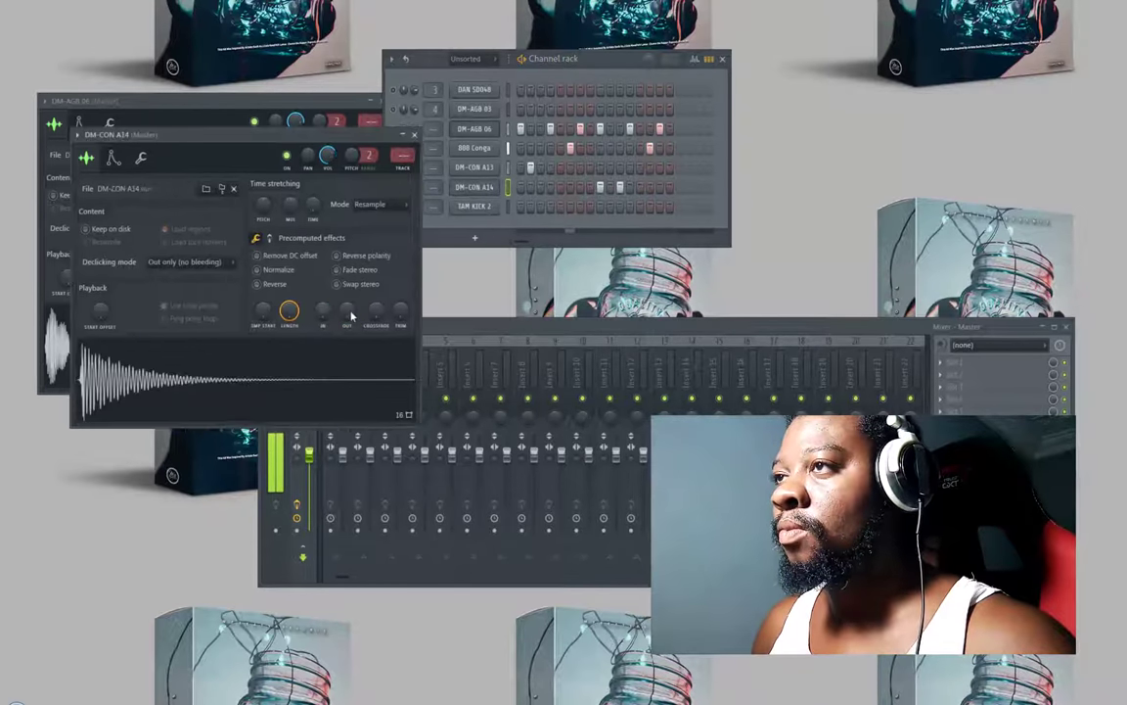
click(415, 134)
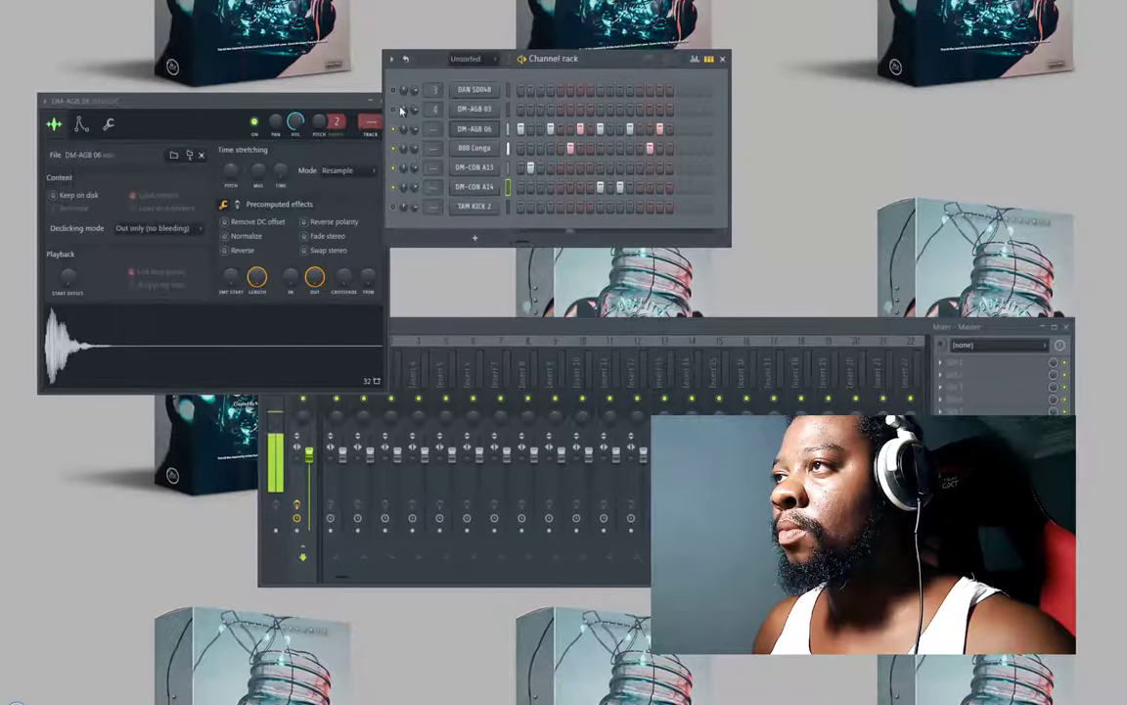
- Place DAN SD048 hits on steps 4, 13 and 14, trying one on step 12 as well
click(552, 90)
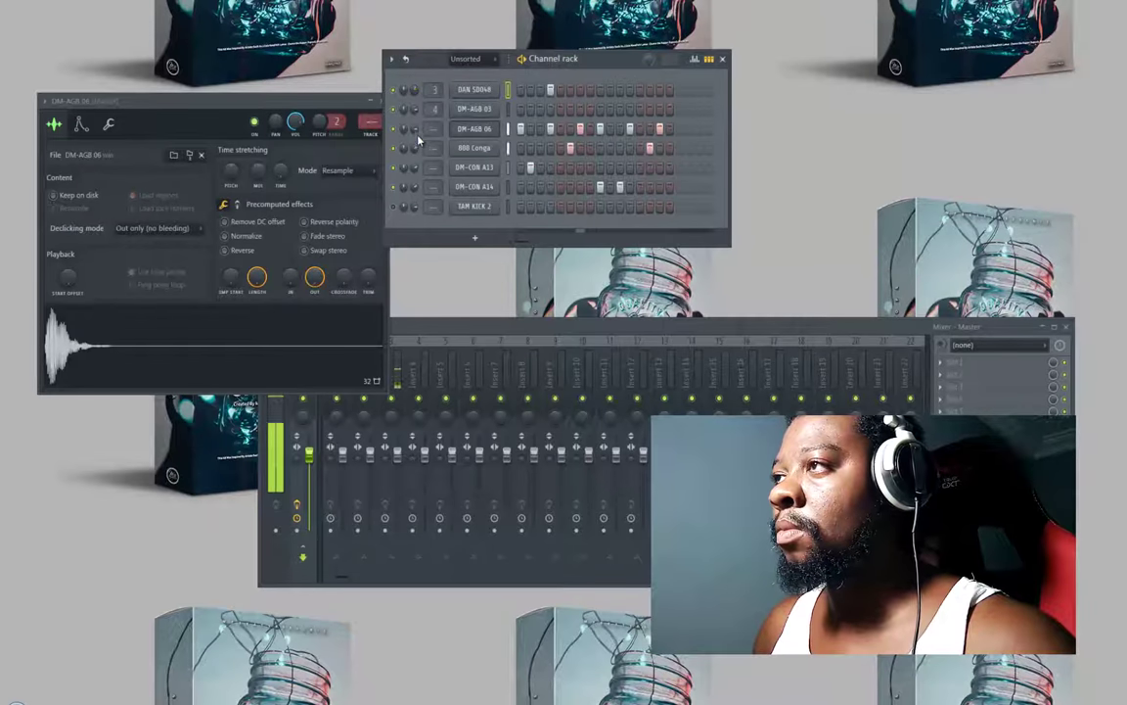
click(630, 90)
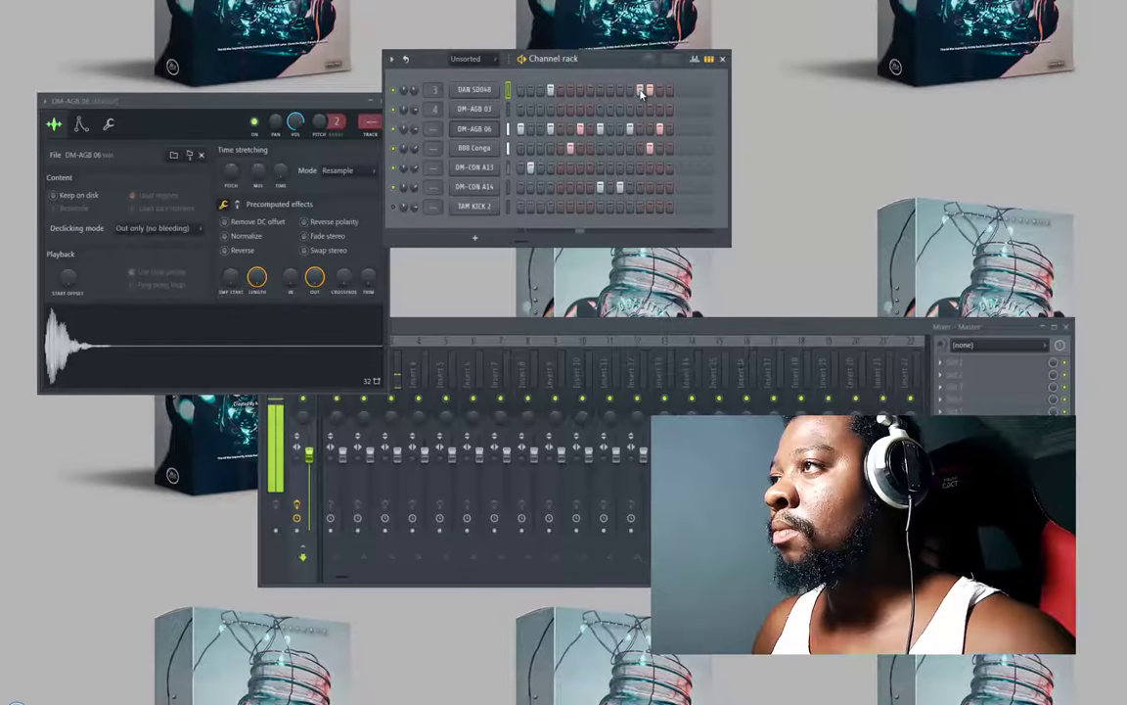
click(639, 90)
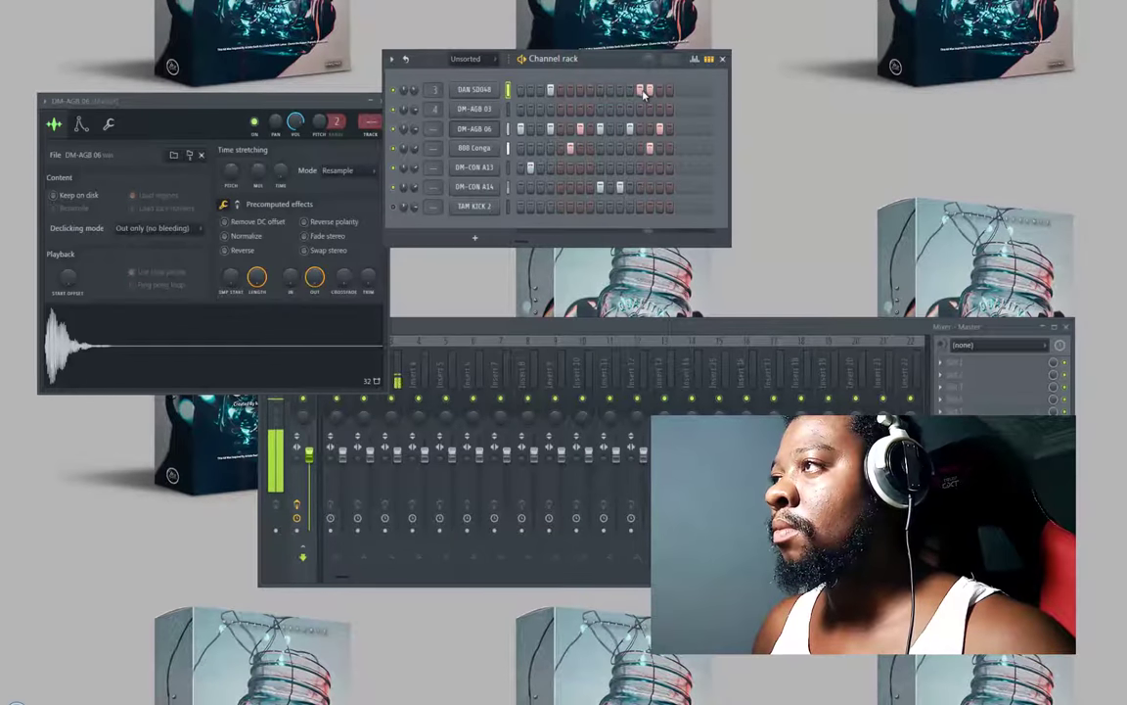
- Lower the velocities of the DAN SD048 hits on steps 4, 13 and 14, making step 13 the quietest
click(695, 60)
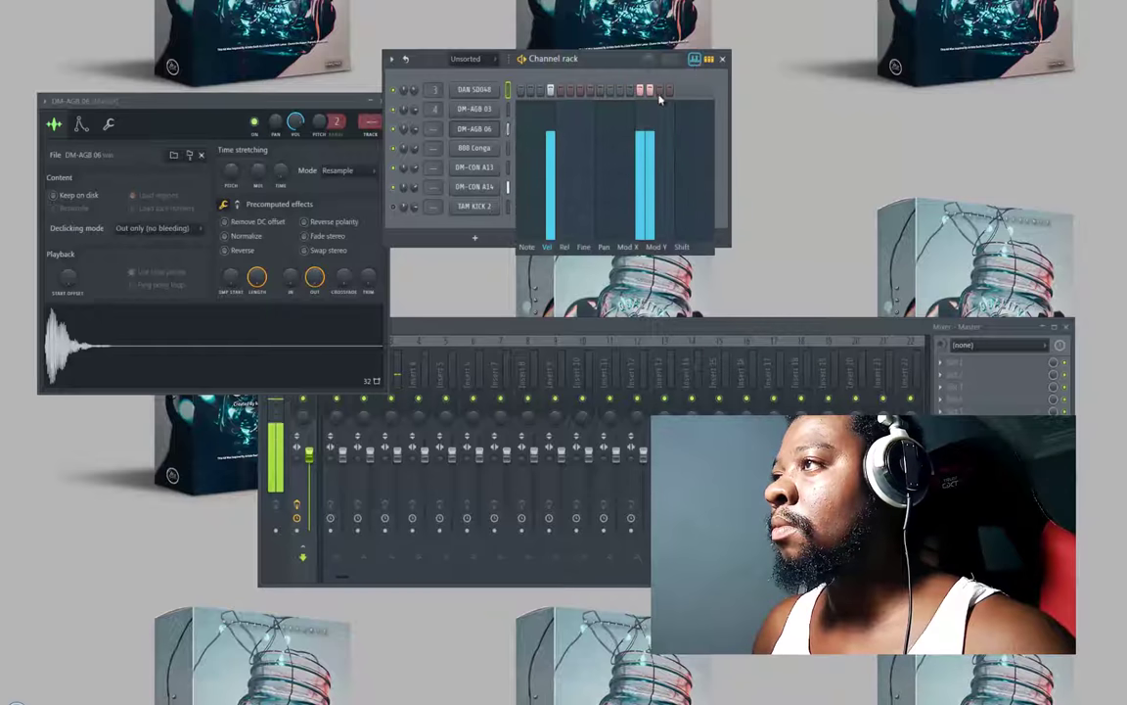
click(640, 217)
click(650, 193)
click(554, 184)
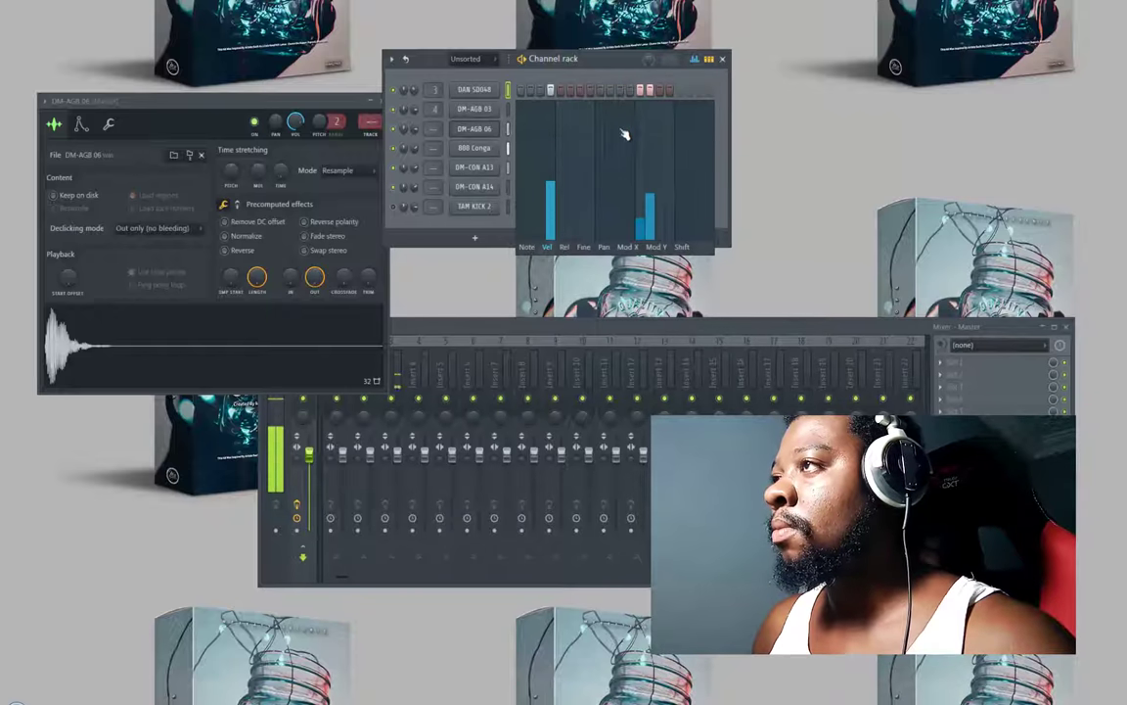
click(694, 60)
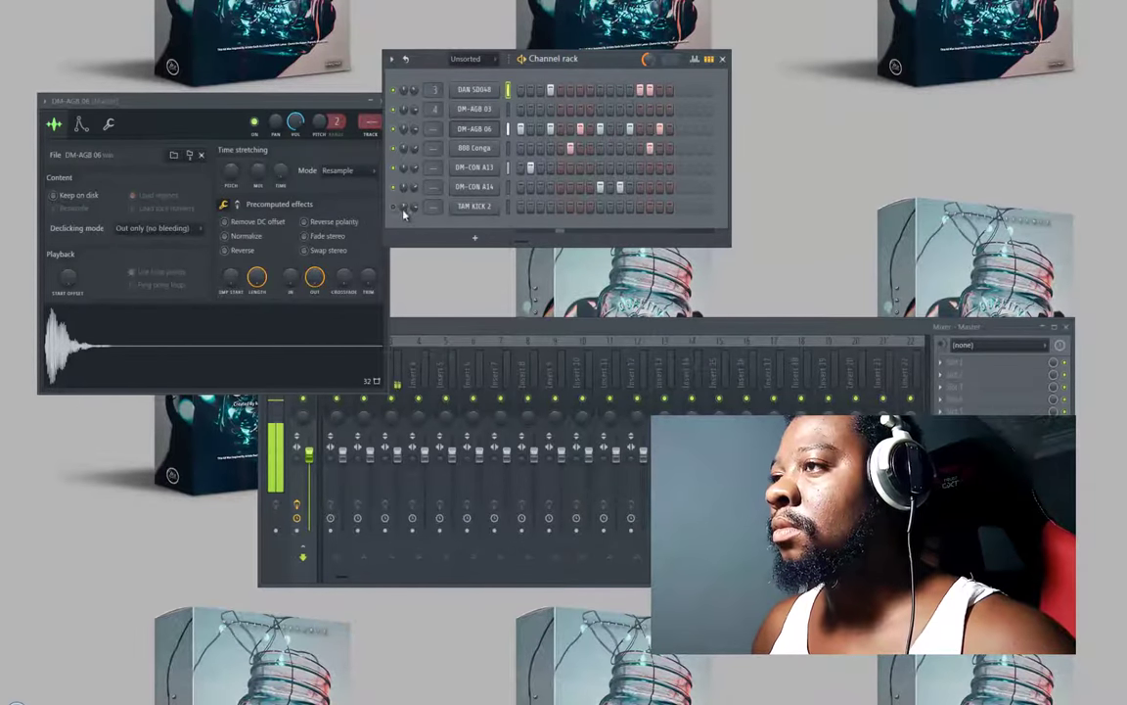
- Place TAM KICK 2 hits on steps 1, 5, 9 and 13
click(520, 208)
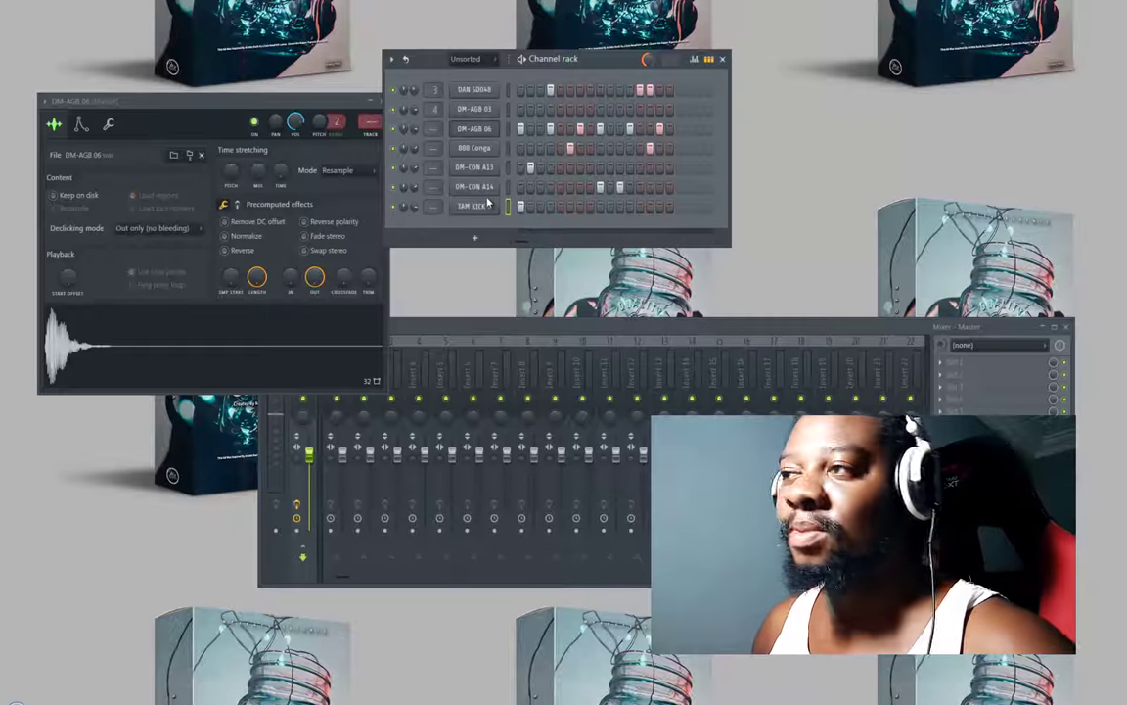
click(559, 207)
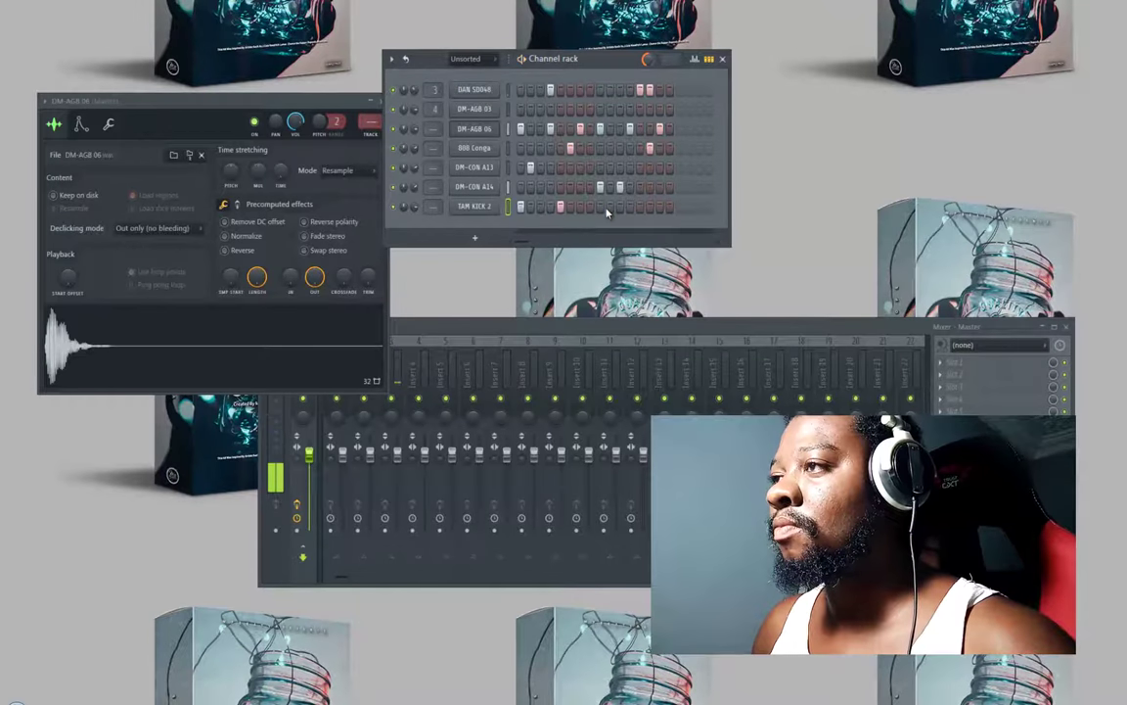
click(600, 208)
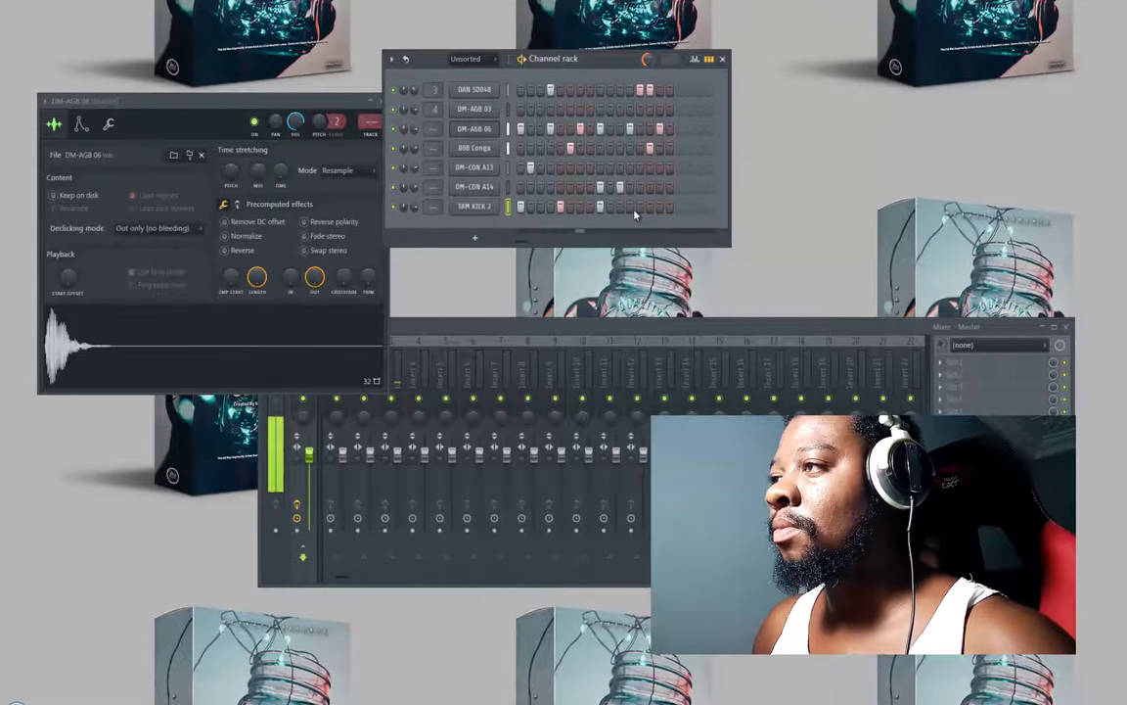
click(640, 209)
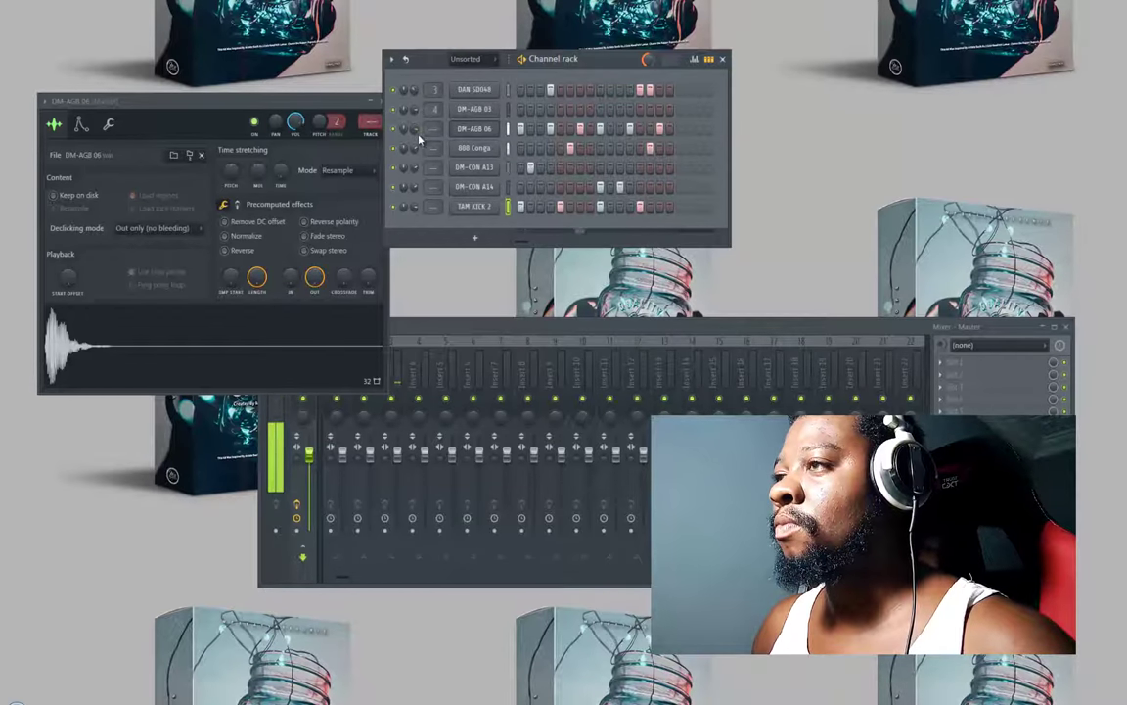
- Add a DM-CON A13 hit on step 16 and save the project
click(669, 167)
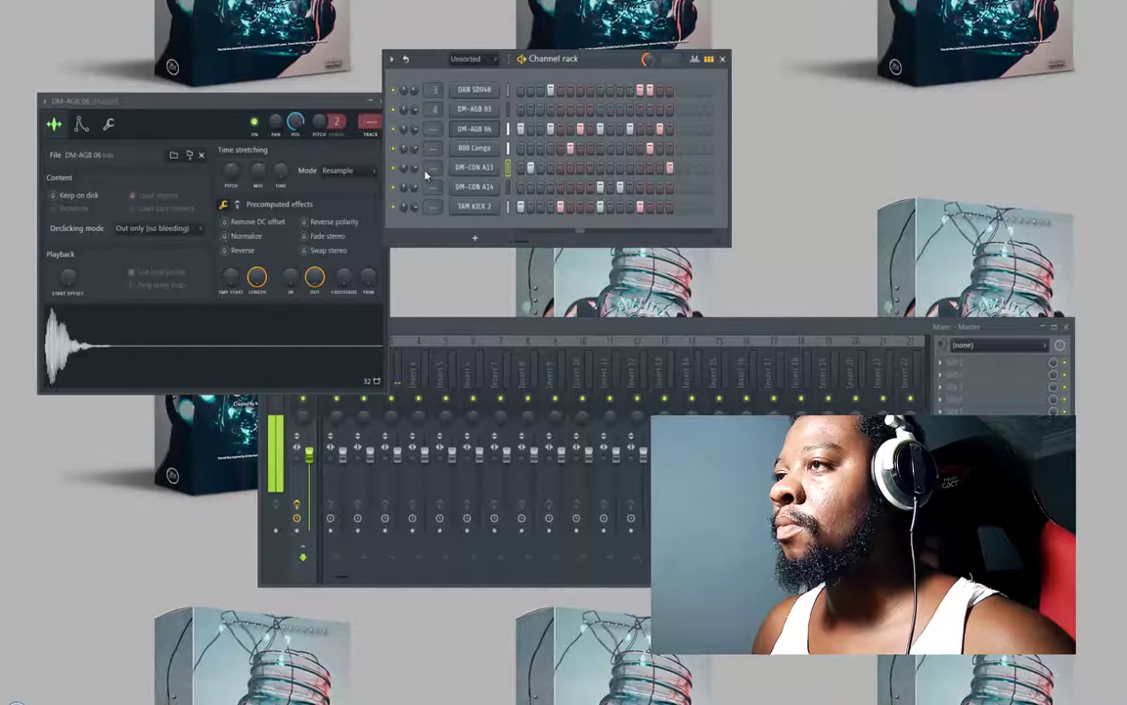
click(474, 167)
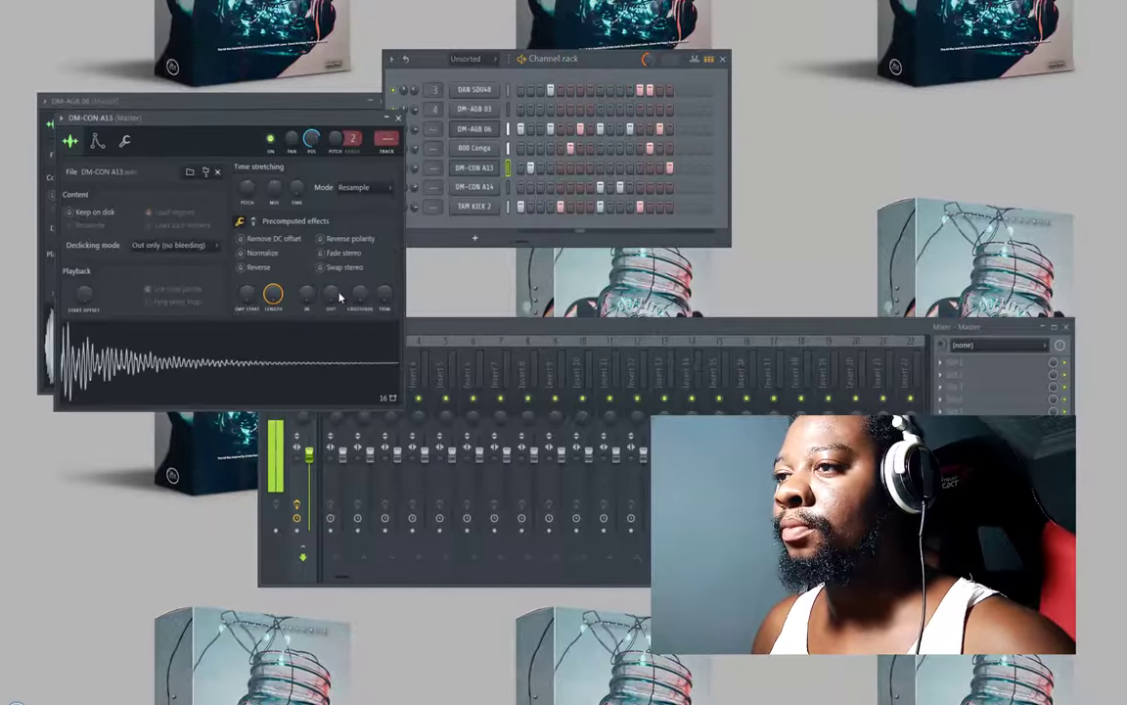
click(397, 118)
click(382, 101)
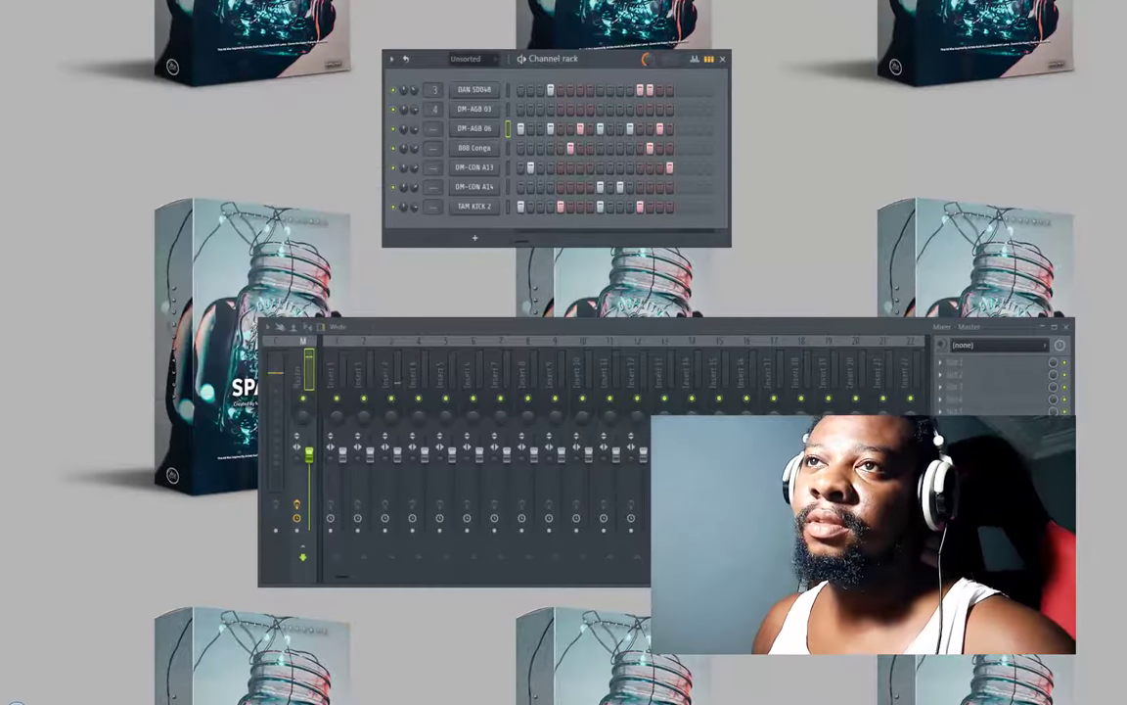
click(21, 4)
click(23, 20)
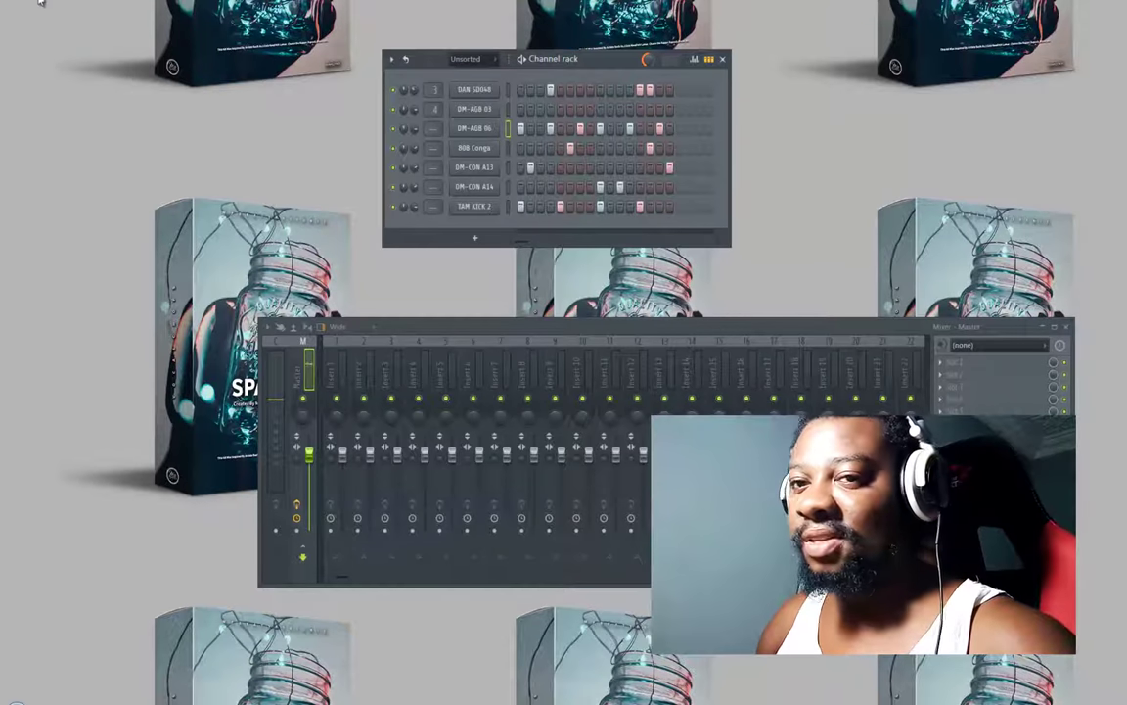